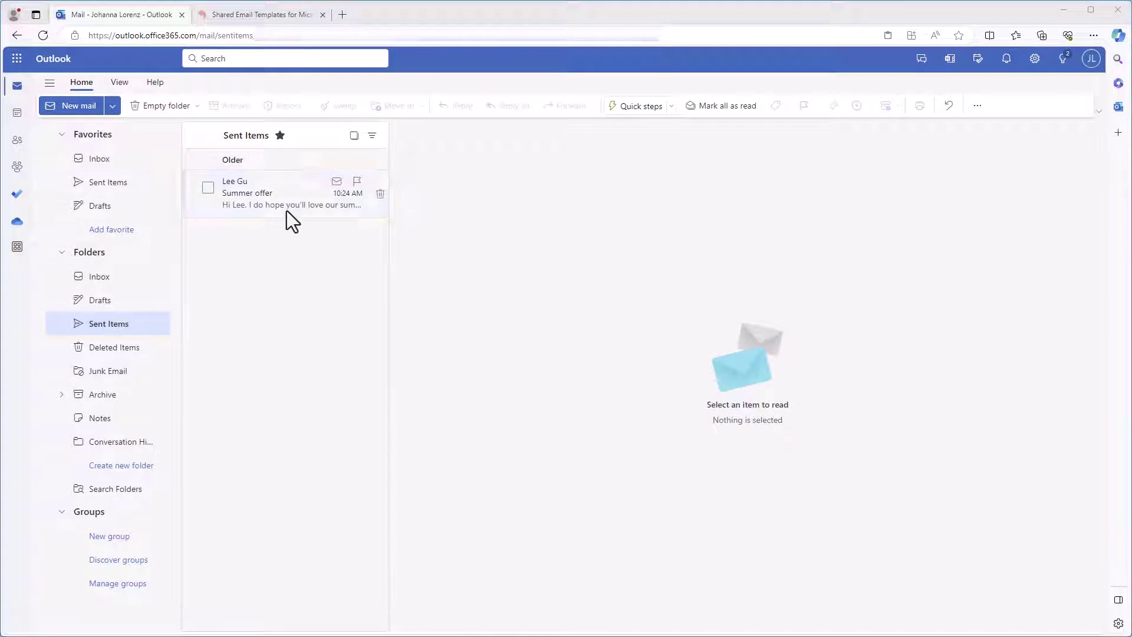
Step: Open the sent Summer offer message from Sent Items
{"action": "left_click", "coordinate": [286, 211]}
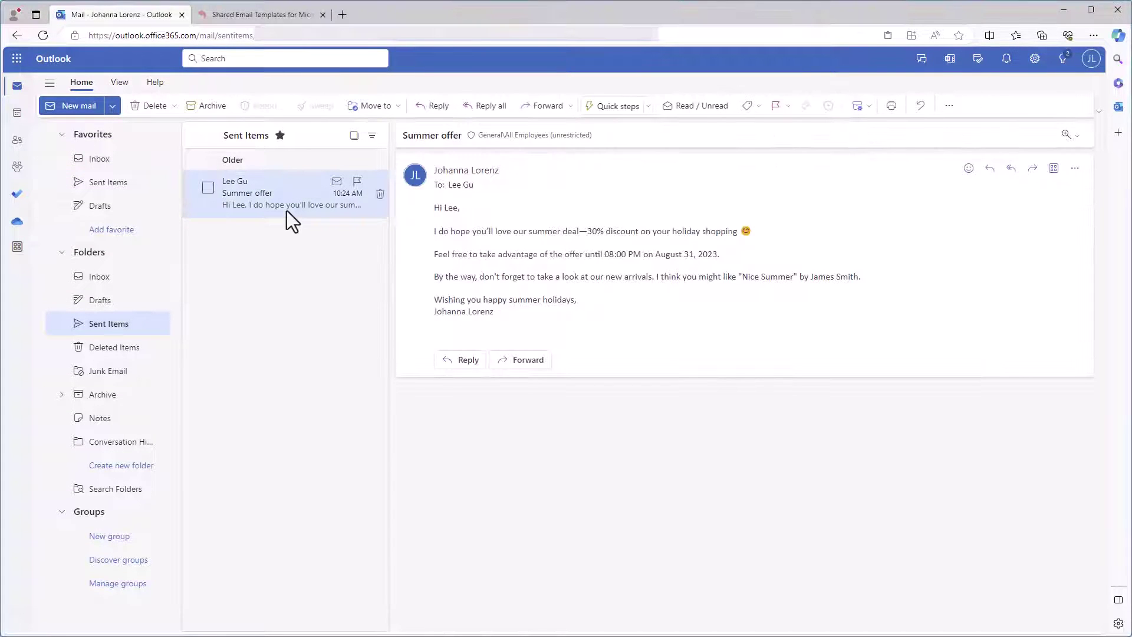
Step: Reply to Summer offer and make the selected offer text a new Sales template
{"action": "left_click", "coordinate": [462, 362]}
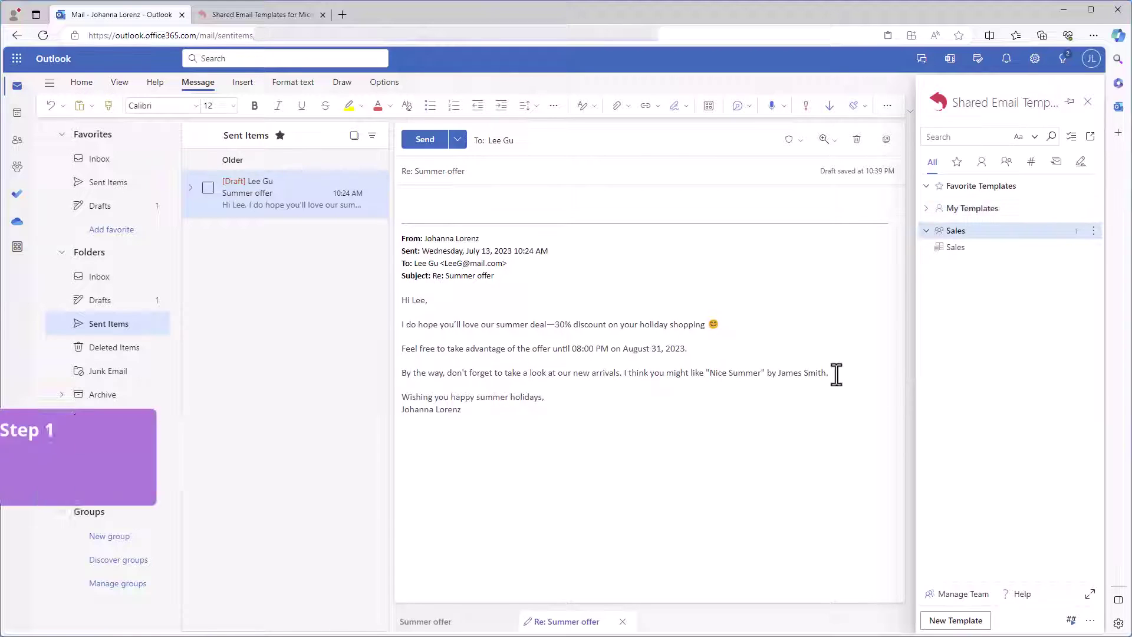
{"action": "left_click_drag", "start_coordinate": [561, 401], "coordinate": [400, 298]}
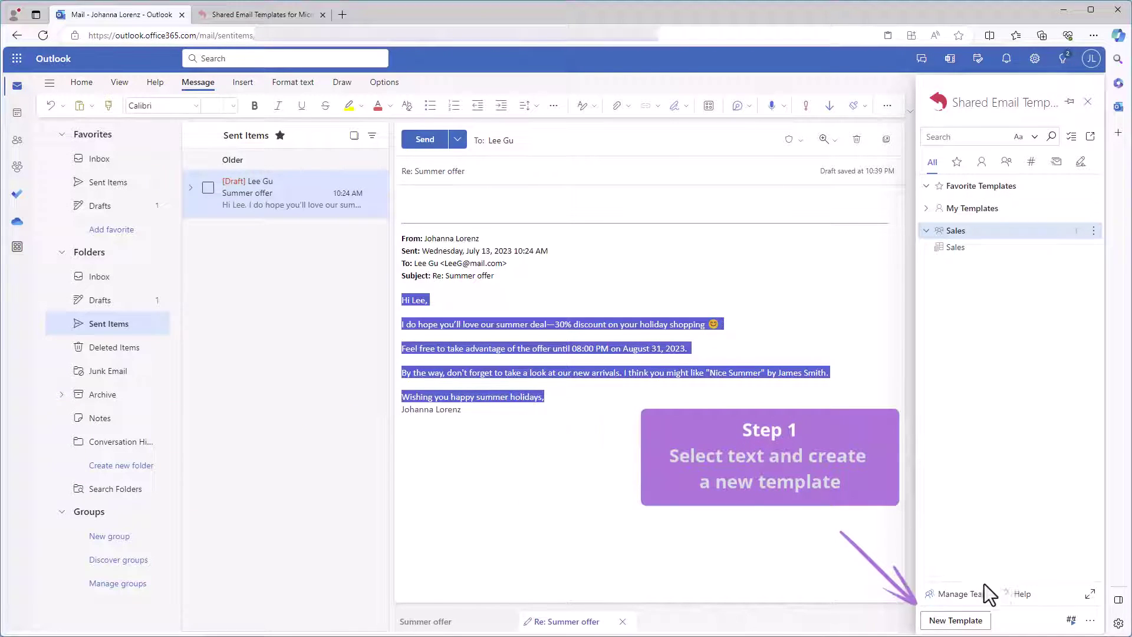
{"action": "left_click", "coordinate": [982, 622]}
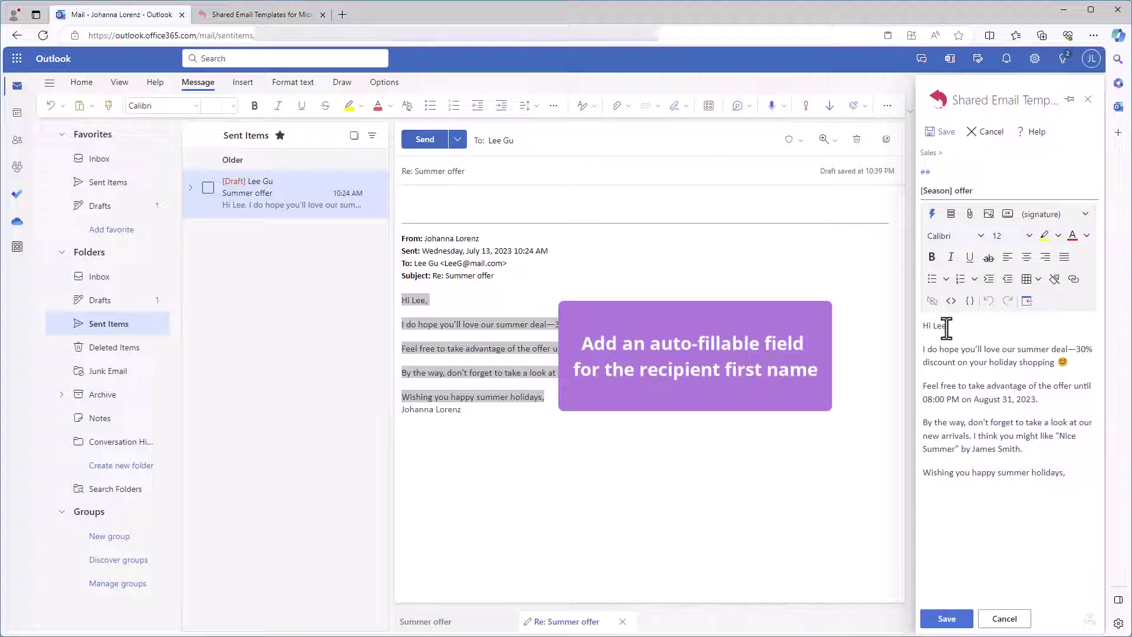
Step: Replace the greeting's name with an Insert RecipientFirstName macro, then select the word summer
{"action": "left_click_drag", "start_coordinate": [946, 328], "coordinate": [935, 330]}
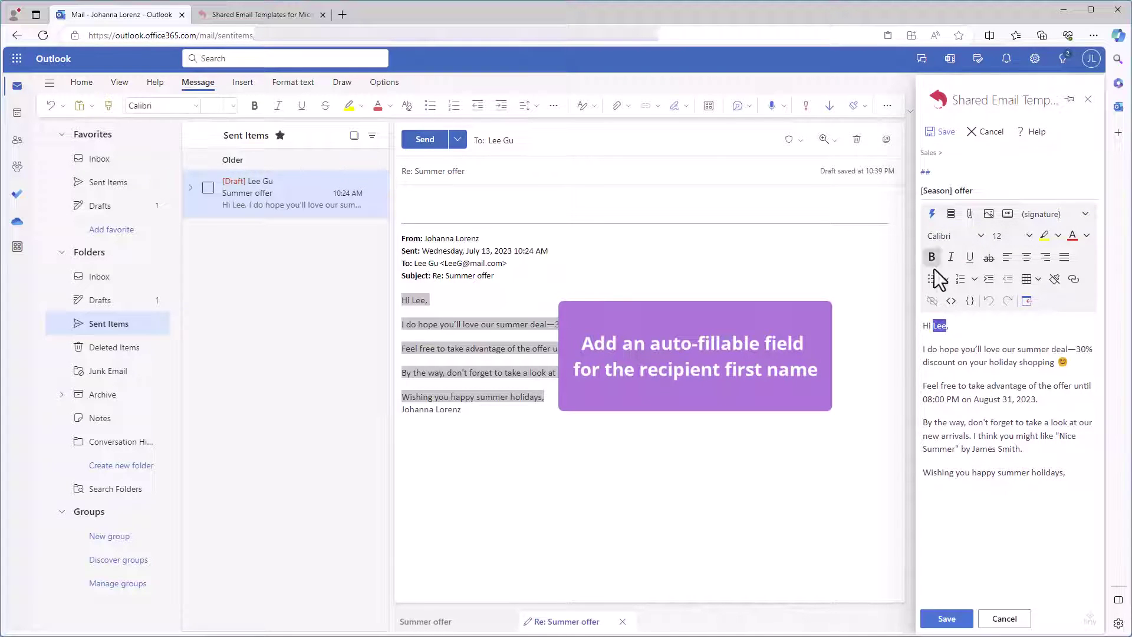
{"action": "left_click", "coordinate": [933, 216]}
{"action": "left_click", "coordinate": [1026, 226]}
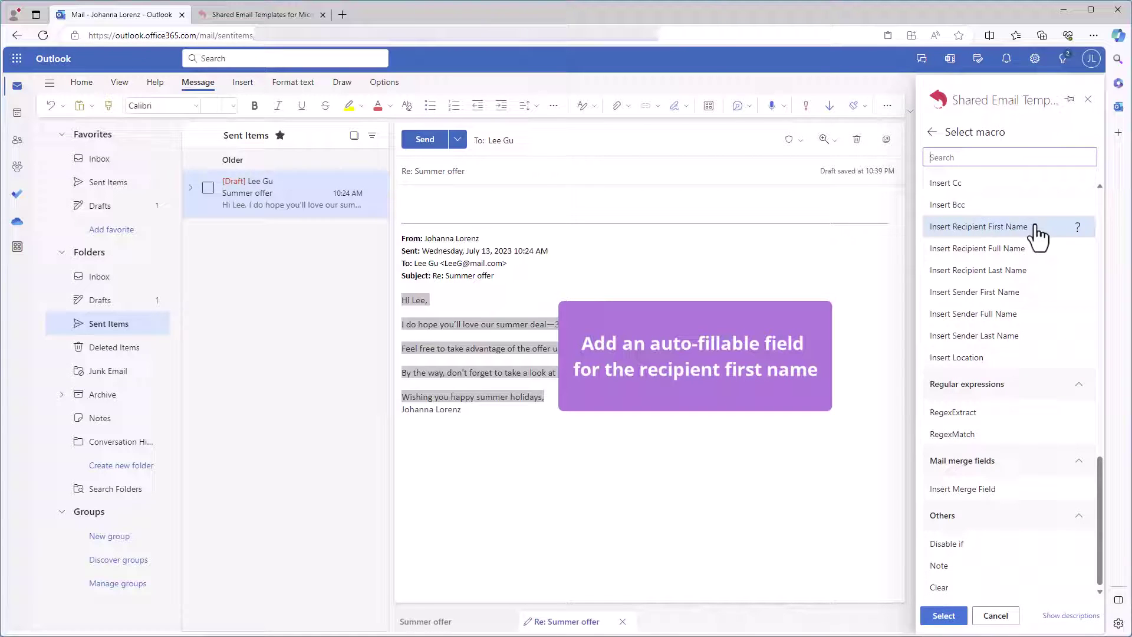
{"action": "double_click", "coordinate": [1053, 227]}
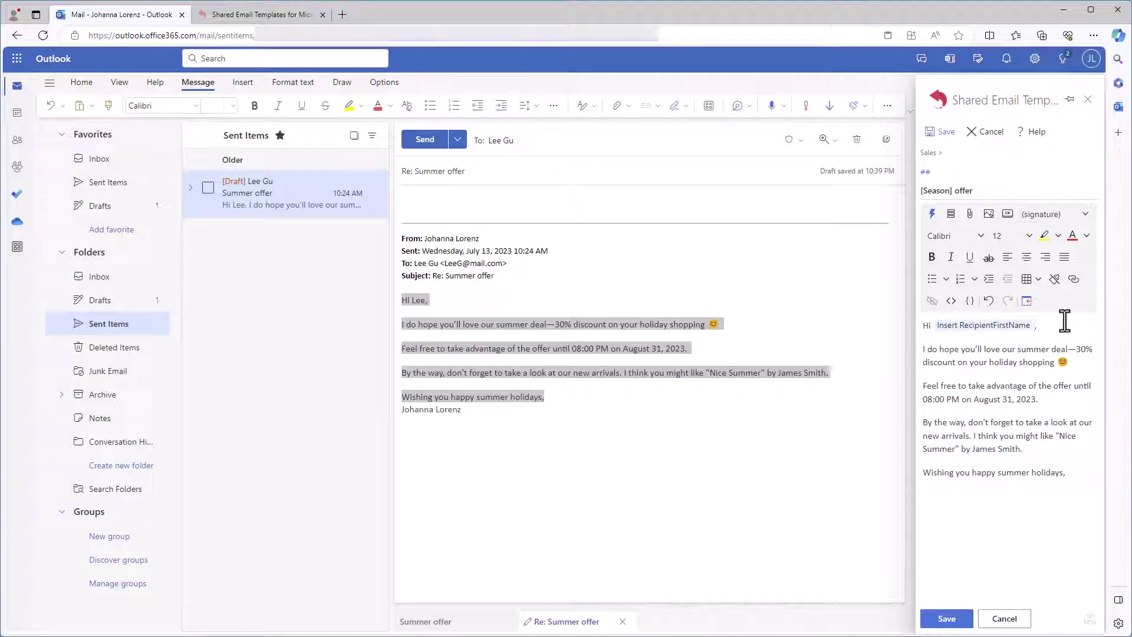
{"action": "left_click_drag", "start_coordinate": [1020, 353], "coordinate": [1050, 350]}
Step: Turn summer into a 'Choose a season' dropdown listing spring, summer, autumn and winter
{"action": "left_click", "coordinate": [934, 215]}
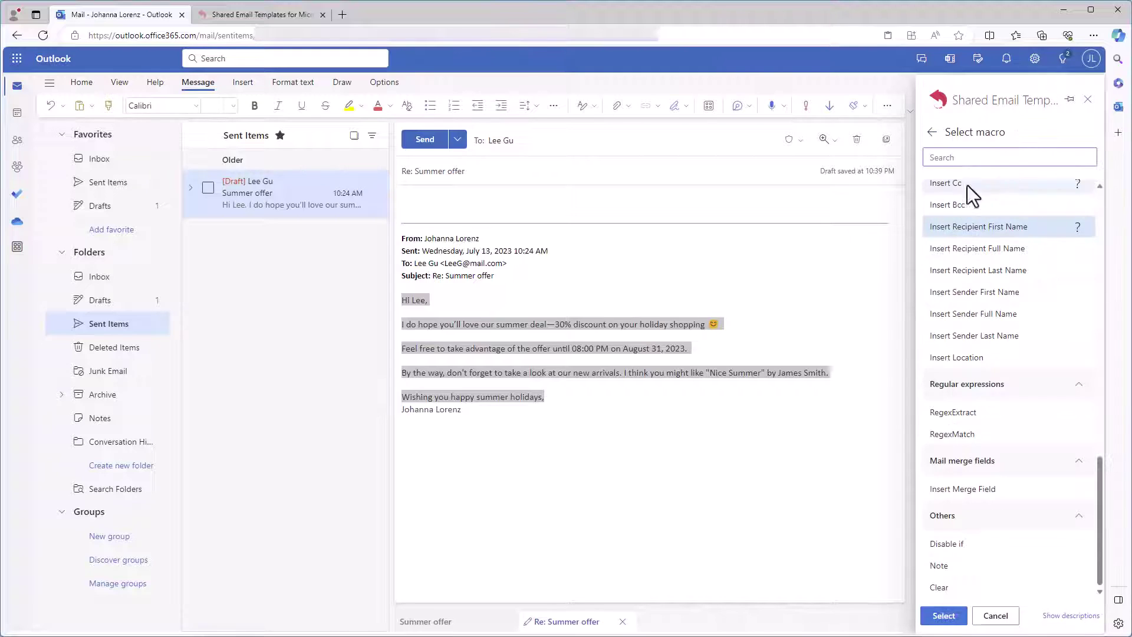
{"action": "type", "text": "what"}
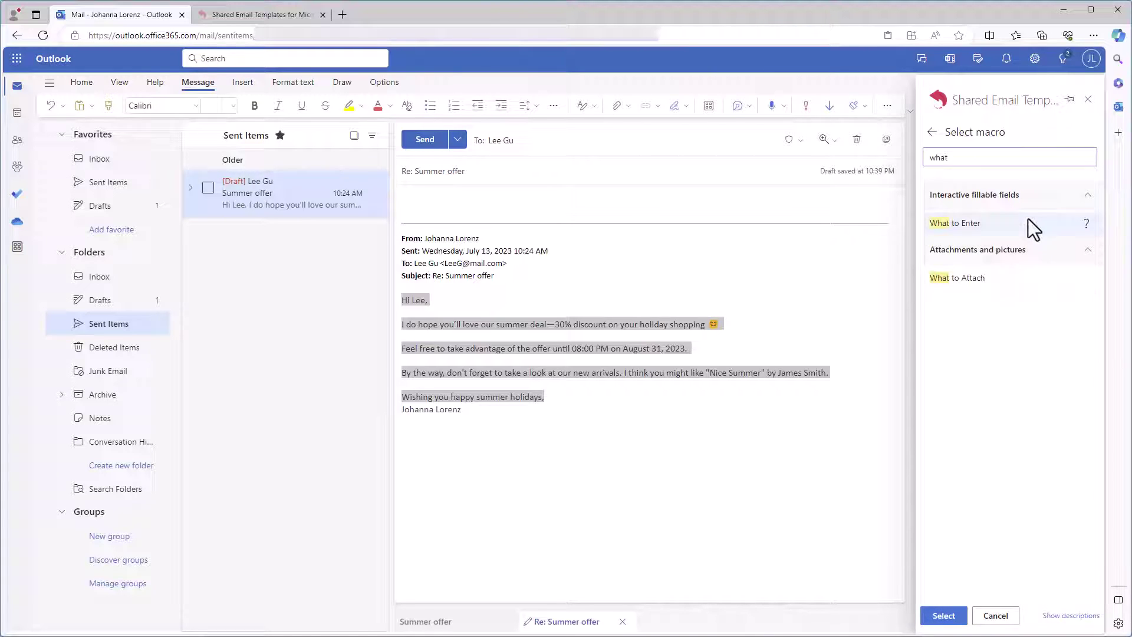
{"action": "left_click", "coordinate": [1028, 219]}
{"action": "left_click", "coordinate": [1068, 241]}
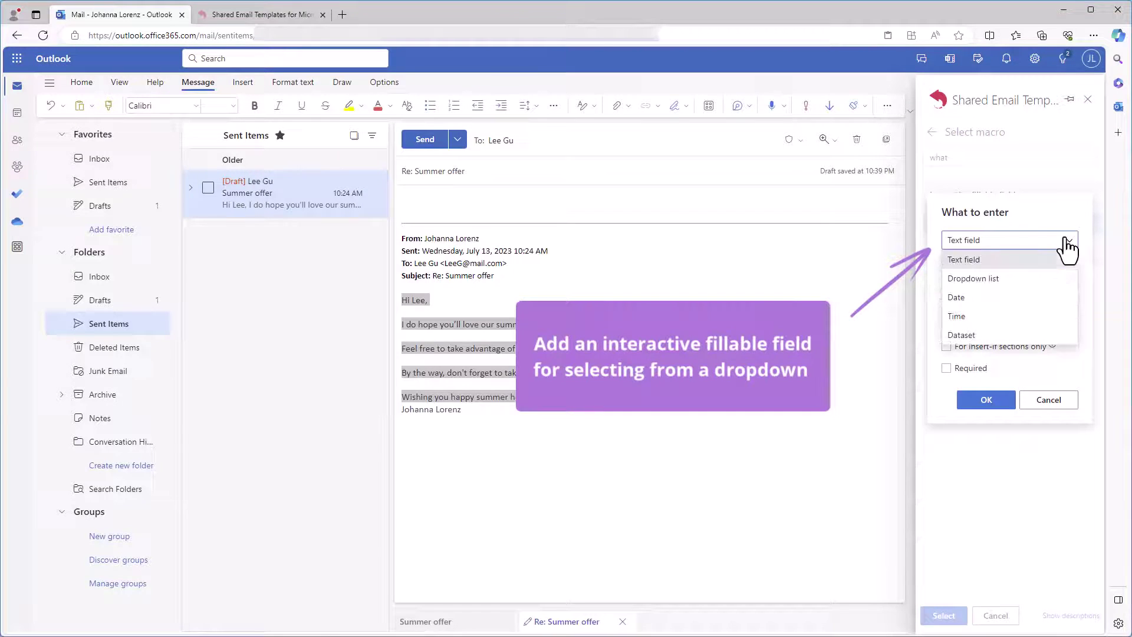
{"action": "left_click", "coordinate": [1056, 278]}
{"action": "left_click", "coordinate": [1035, 279]}
{"action": "type", "text": "c"}
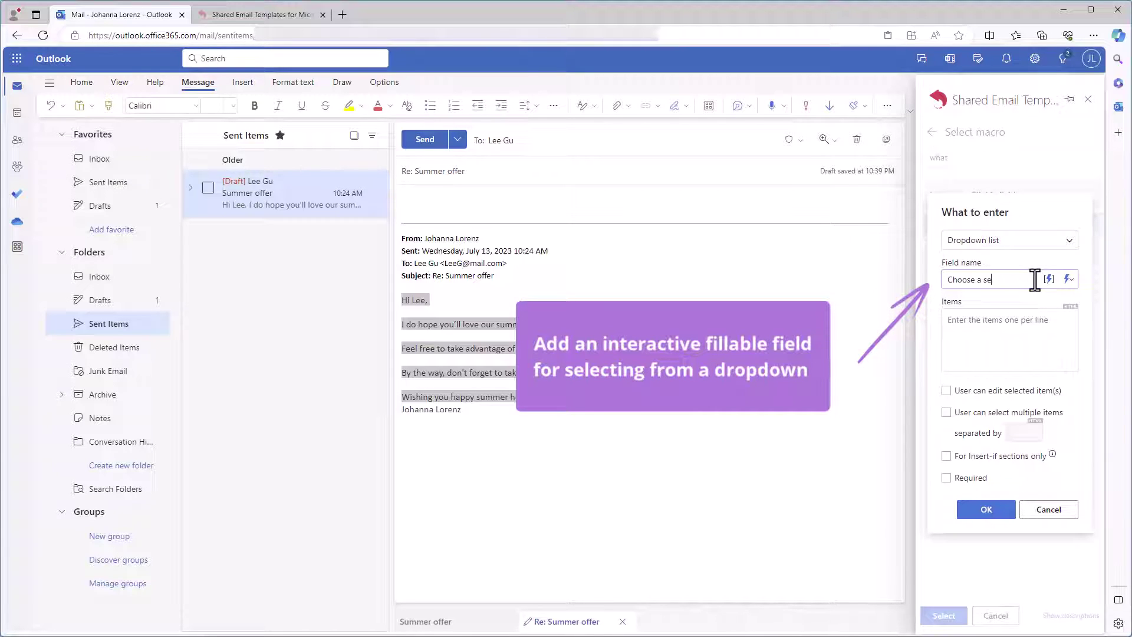
{"action": "left_click", "coordinate": [998, 339]}
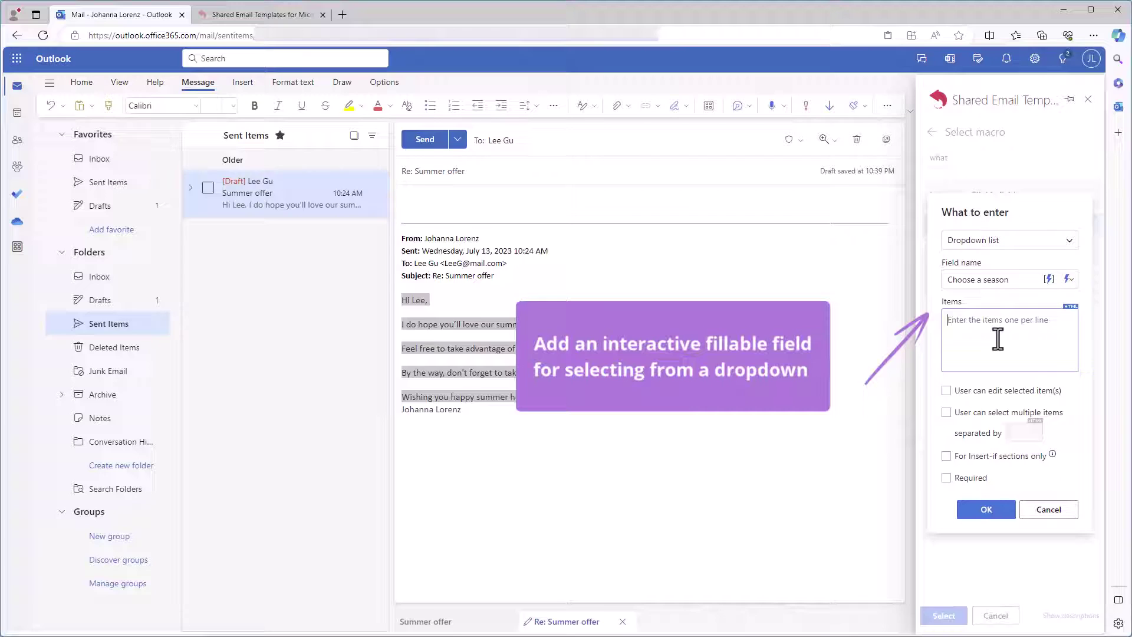
{"action": "type", "text": "sp"}
{"action": "type", "text": "summer"}
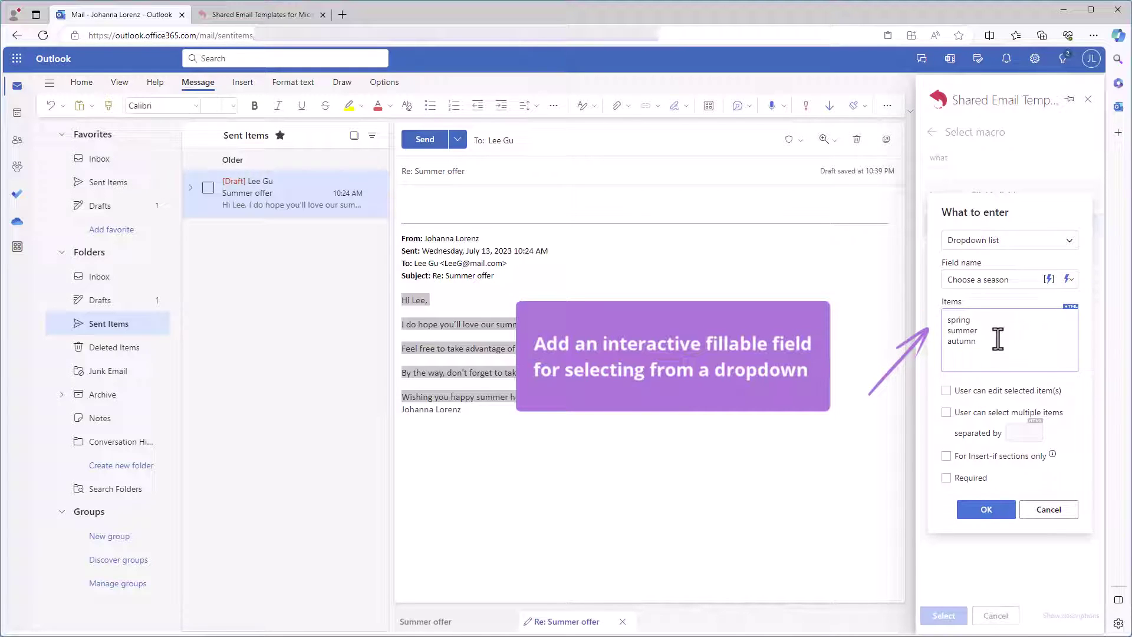
{"action": "type", "text": "winter"}
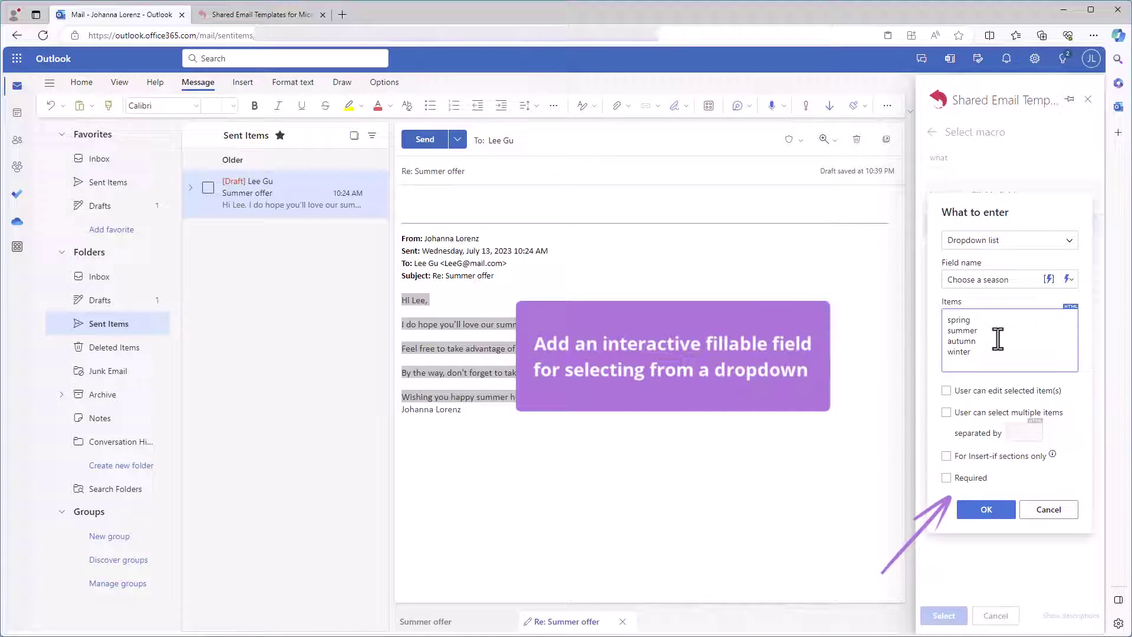
{"action": "left_click", "coordinate": [1003, 512]}
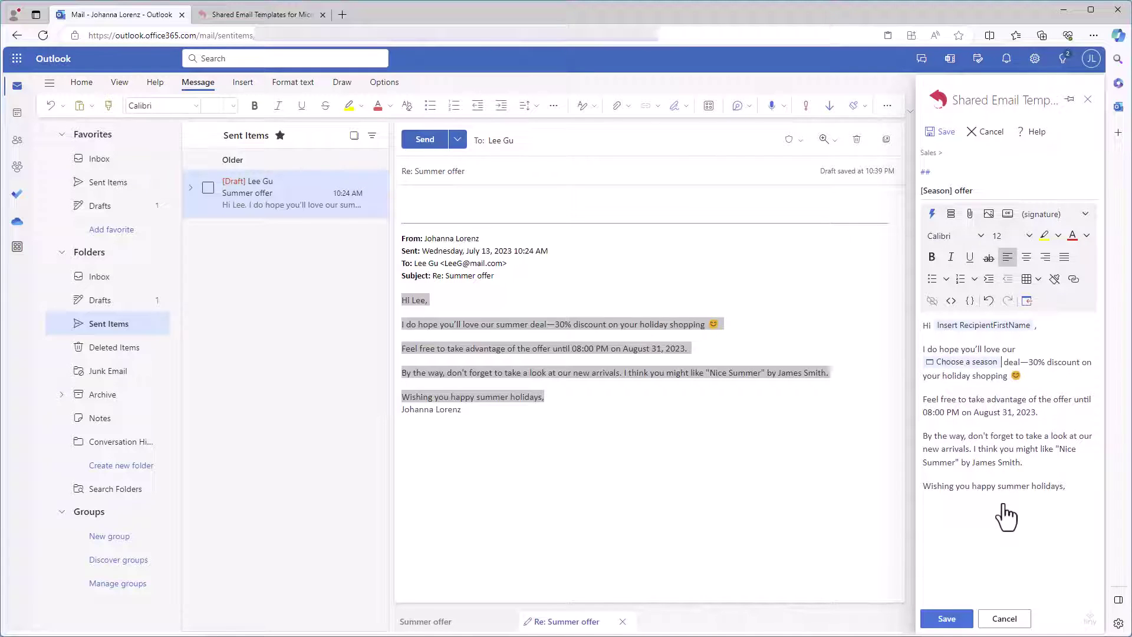
Step: Replace '30% discount' with a 'Choose a season discount' field from the Sales dataset's Discount column
{"action": "left_click_drag", "start_coordinate": [1029, 362], "coordinate": [1079, 364]}
{"action": "left_click", "coordinate": [933, 215]}
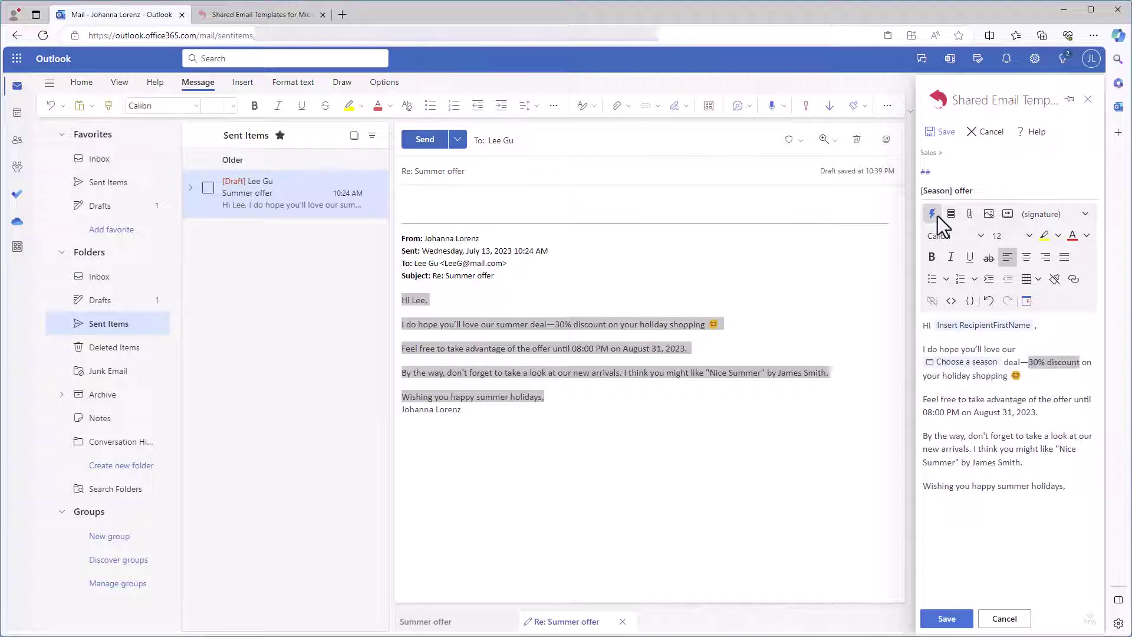
{"action": "left_click", "coordinate": [1017, 223]}
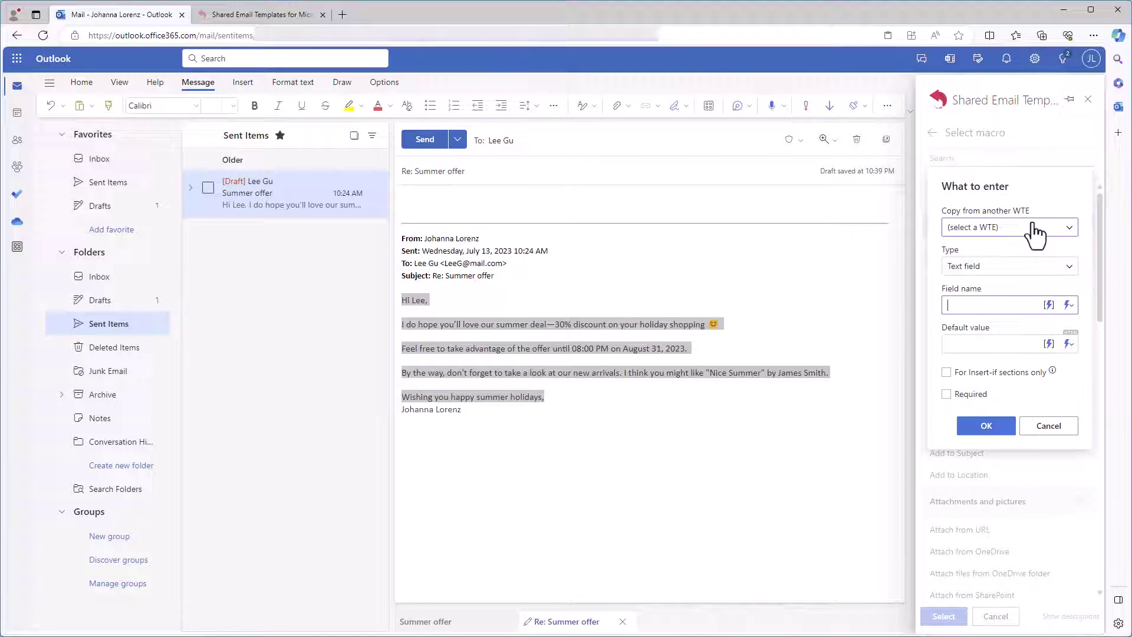
{"action": "left_click", "coordinate": [1071, 266]}
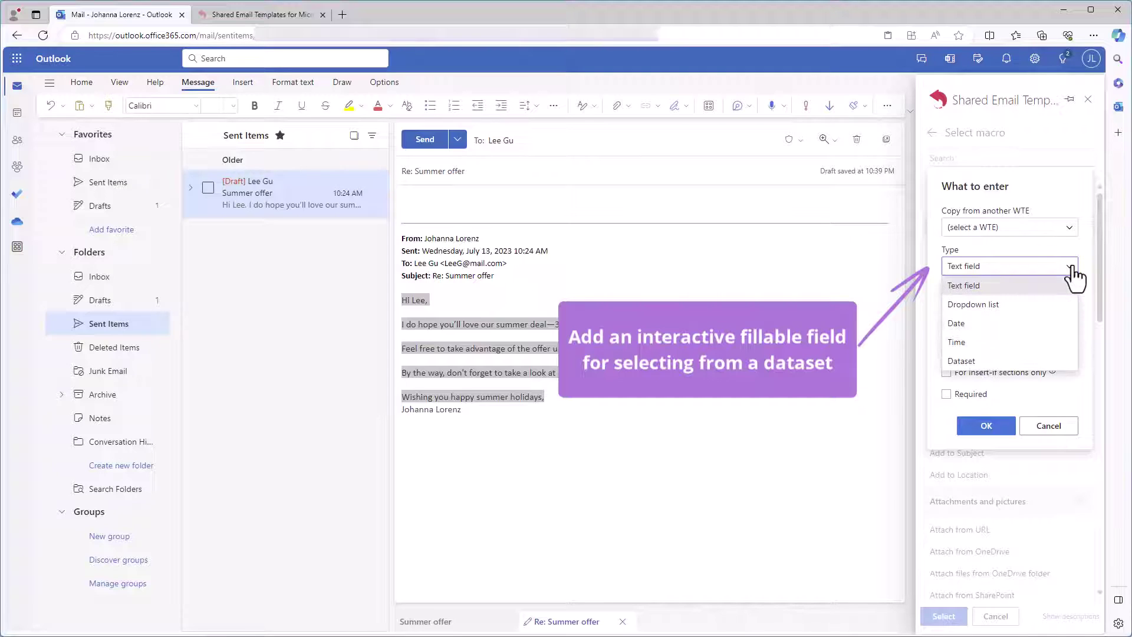
{"action": "left_click", "coordinate": [1065, 363]}
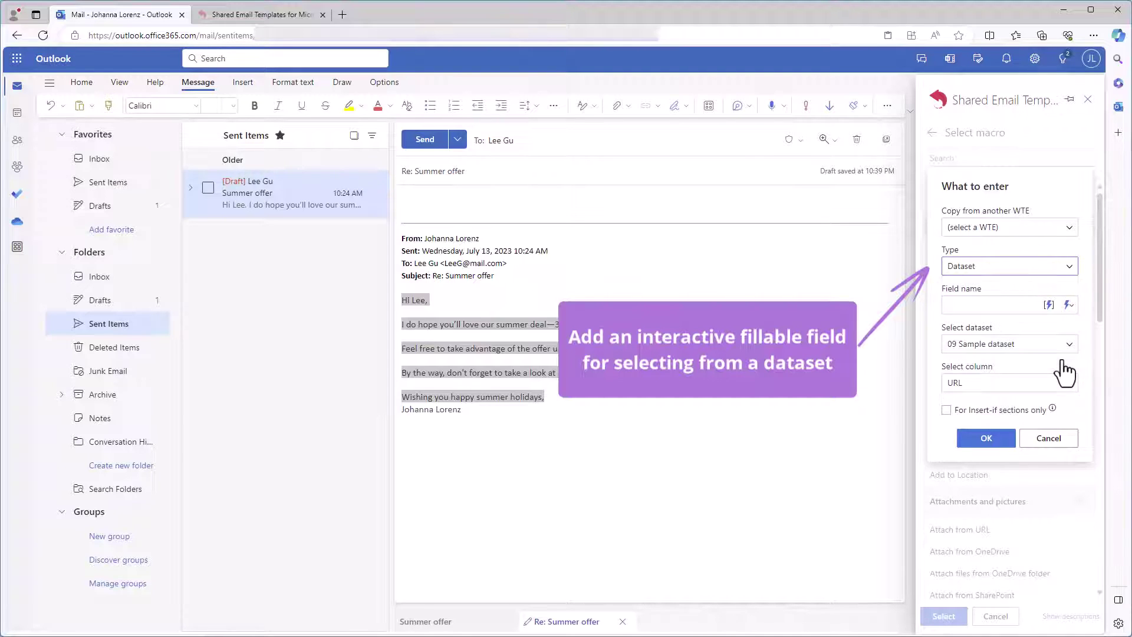
{"action": "left_click", "coordinate": [1009, 307]}
{"action": "type", "text": "Choose a s"}
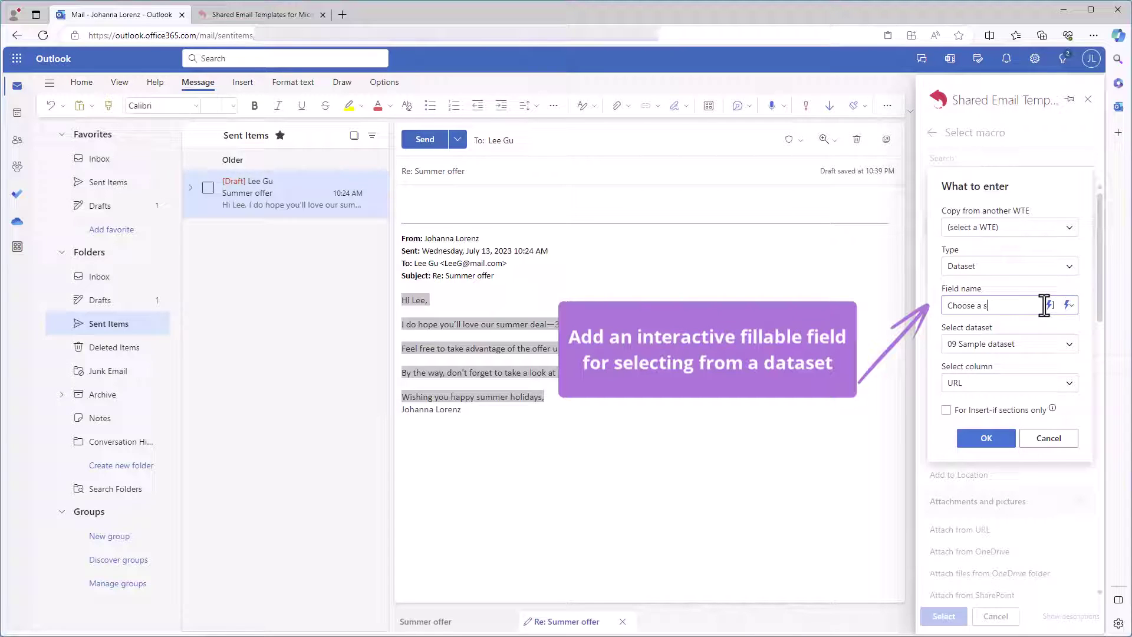
{"action": "type", "text": "eason discount"}
{"action": "left_click", "coordinate": [1065, 348]}
{"action": "left_click", "coordinate": [1060, 412]}
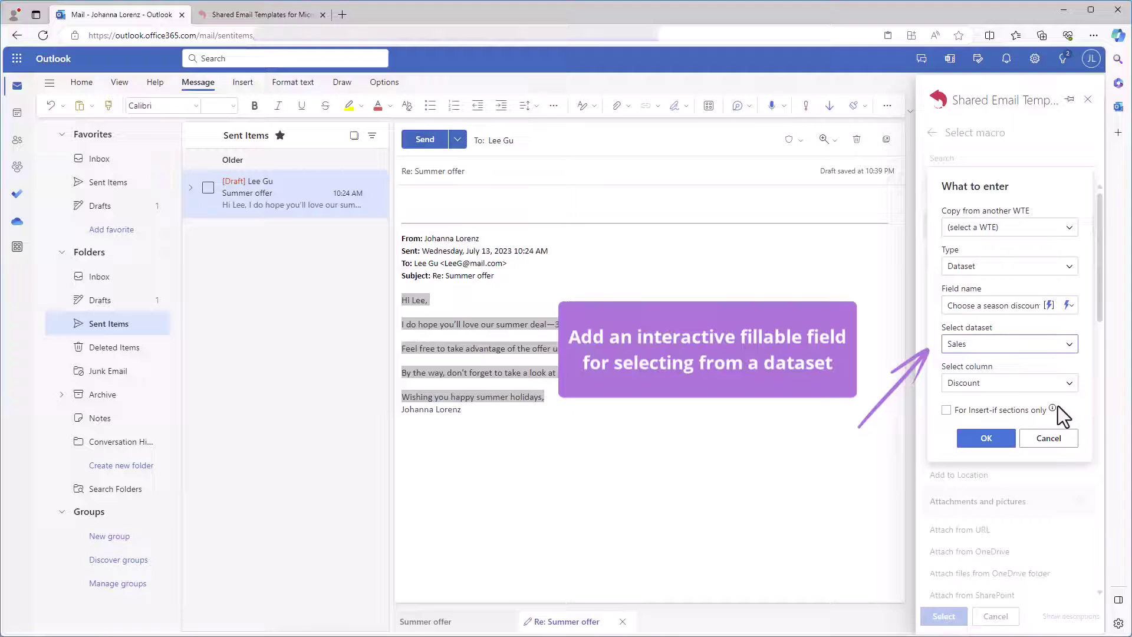
{"action": "left_click", "coordinate": [286, 15]}
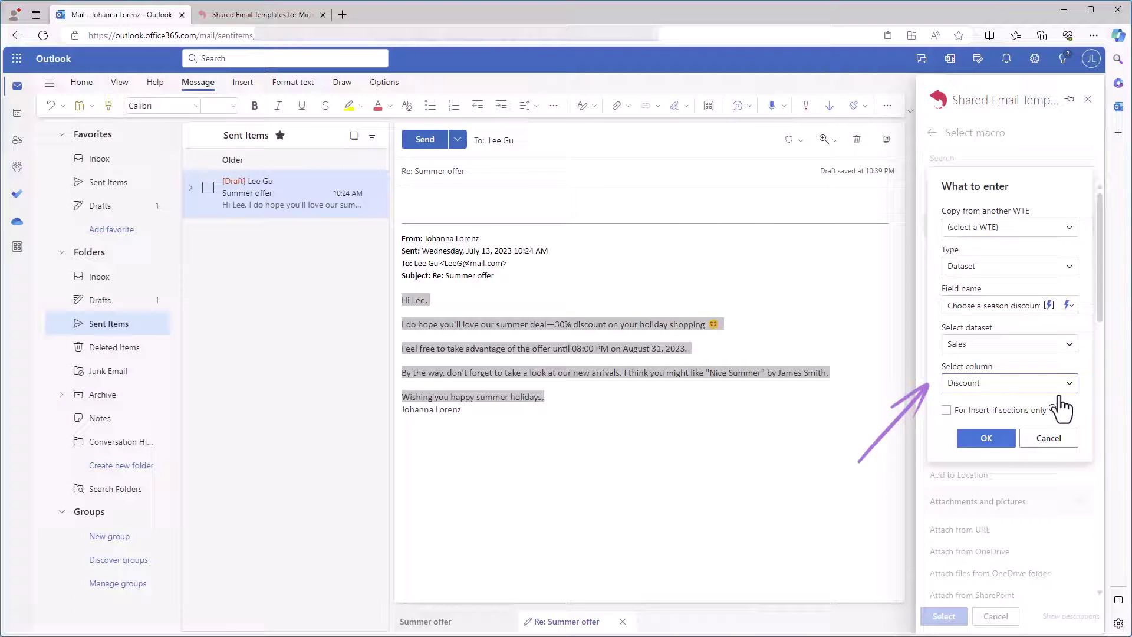
{"action": "left_click", "coordinate": [1012, 439]}
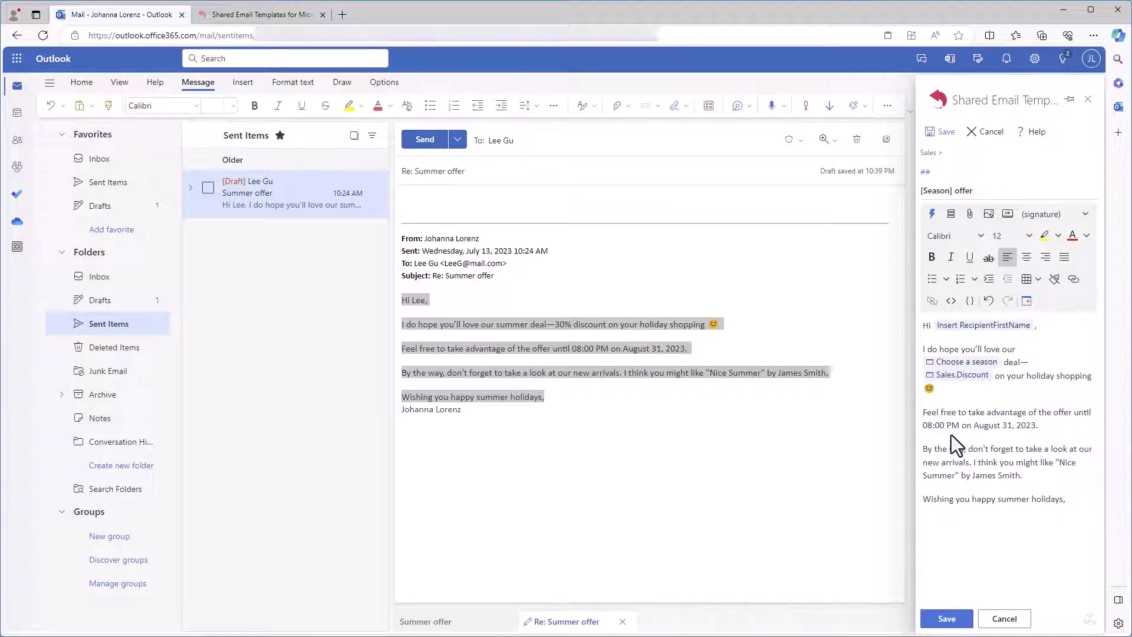
Step: Select 08:00 PM and configure a Time field with hh:mm format and en-US locale
{"action": "left_click_drag", "start_coordinate": [959, 425], "coordinate": [923, 425]}
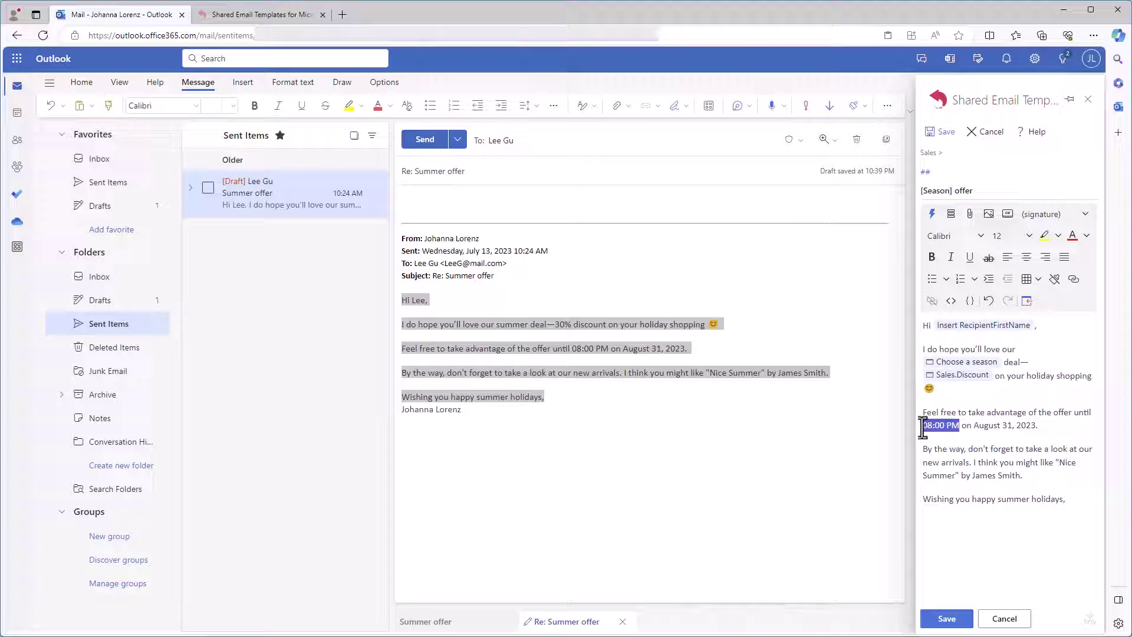
{"action": "left_click", "coordinate": [933, 215]}
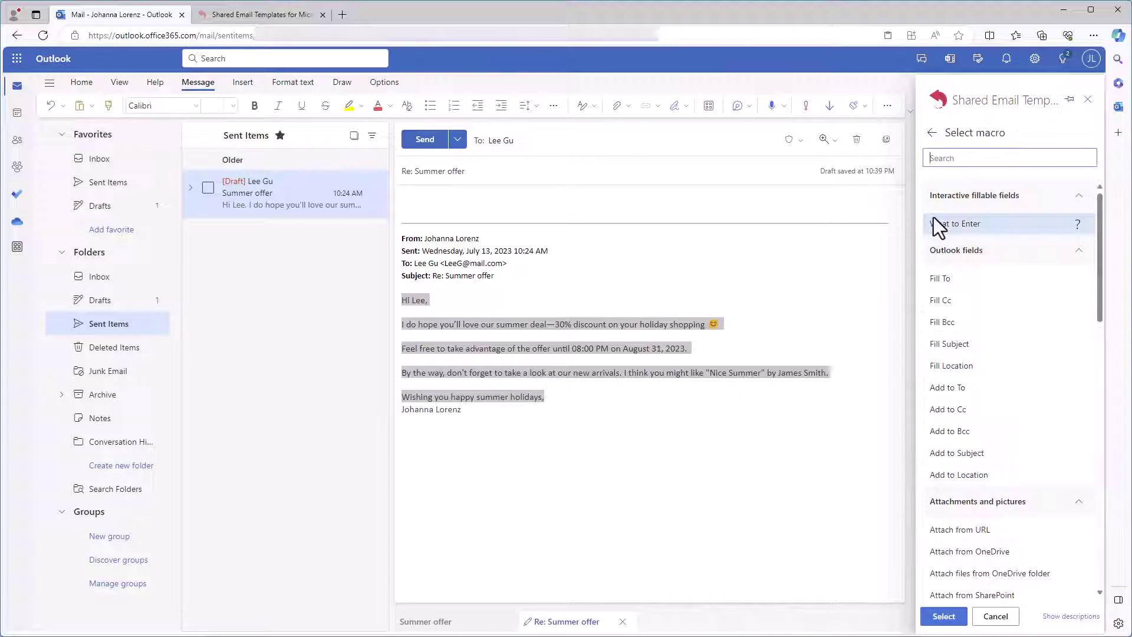
{"action": "left_click", "coordinate": [1003, 228]}
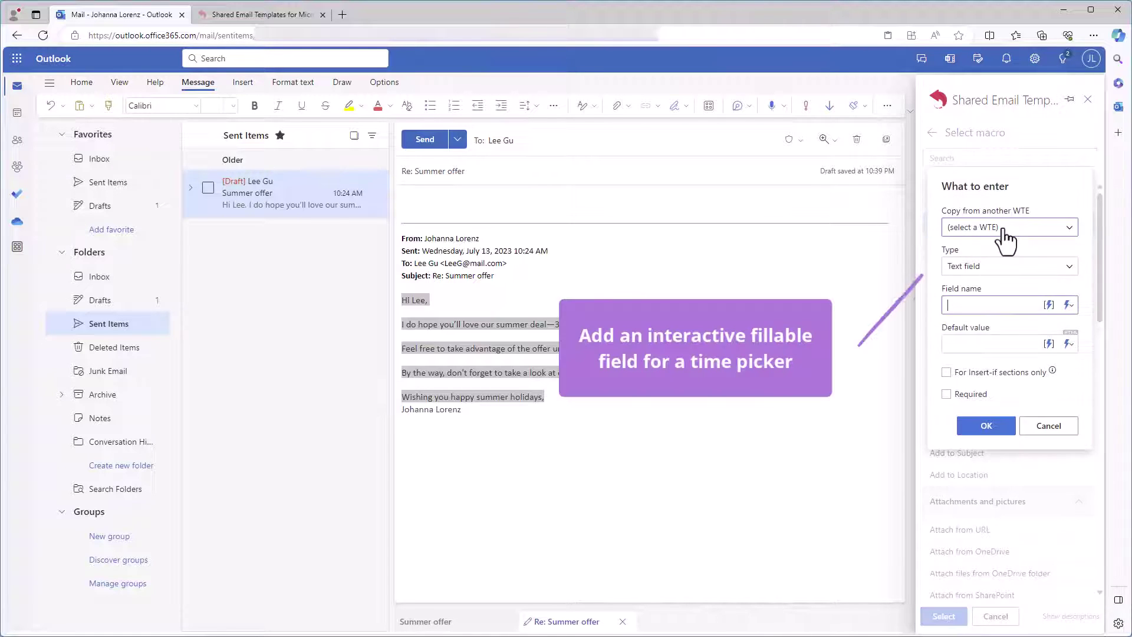
{"action": "left_click", "coordinate": [1066, 271]}
{"action": "left_click", "coordinate": [1050, 344]}
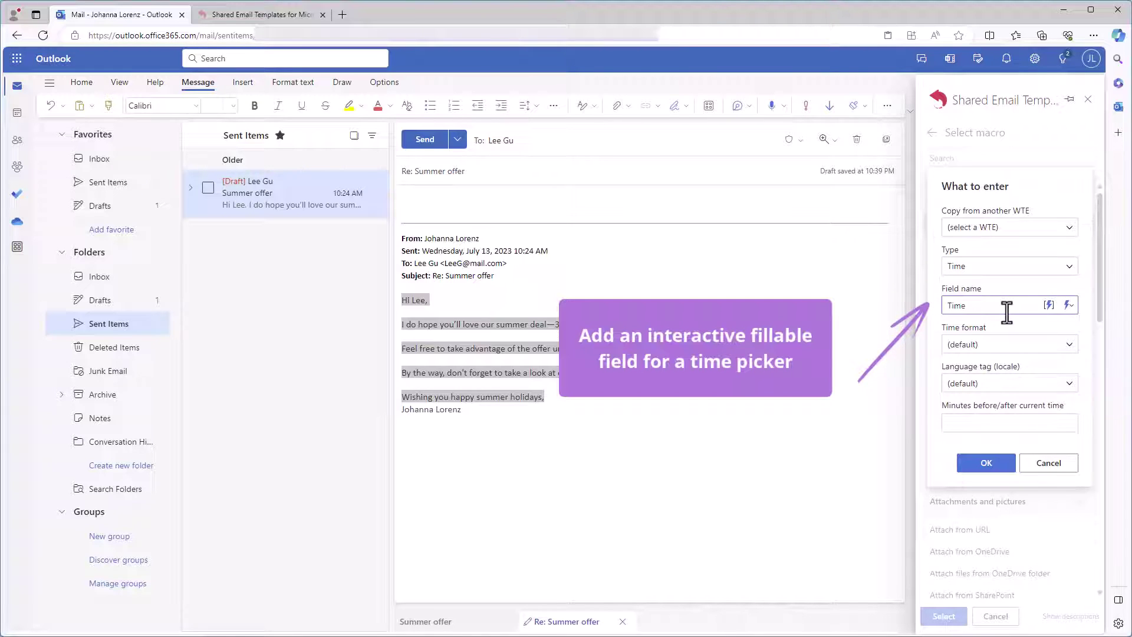
{"action": "left_click", "coordinate": [1070, 346]}
{"action": "left_click", "coordinate": [1061, 416]}
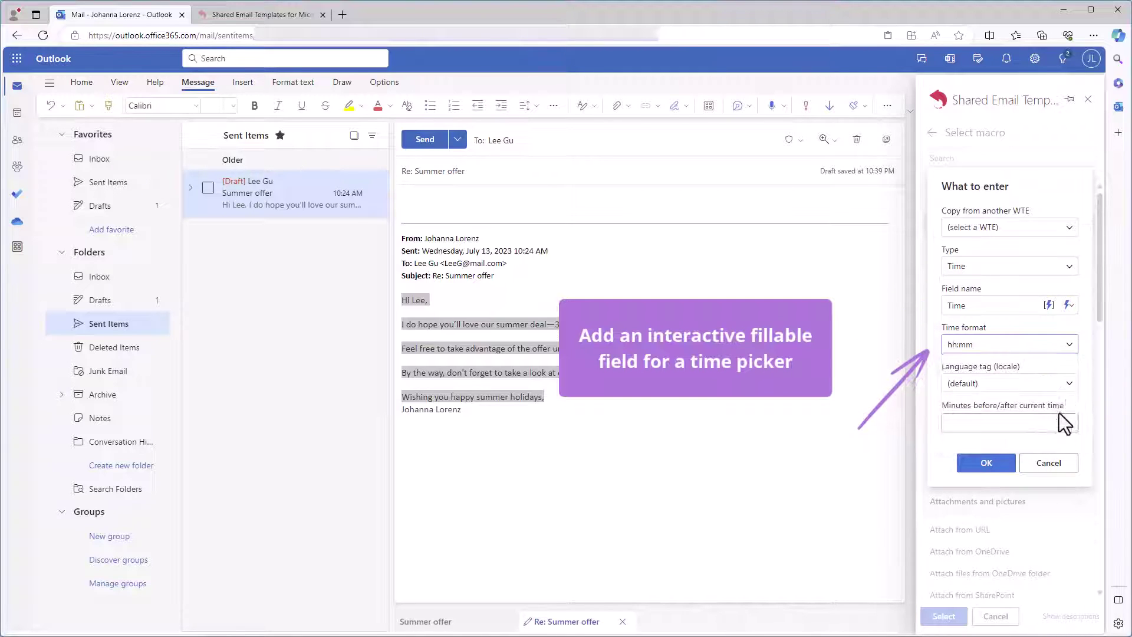
{"action": "left_click", "coordinate": [1069, 383]}
{"action": "left_click", "coordinate": [1064, 414]}
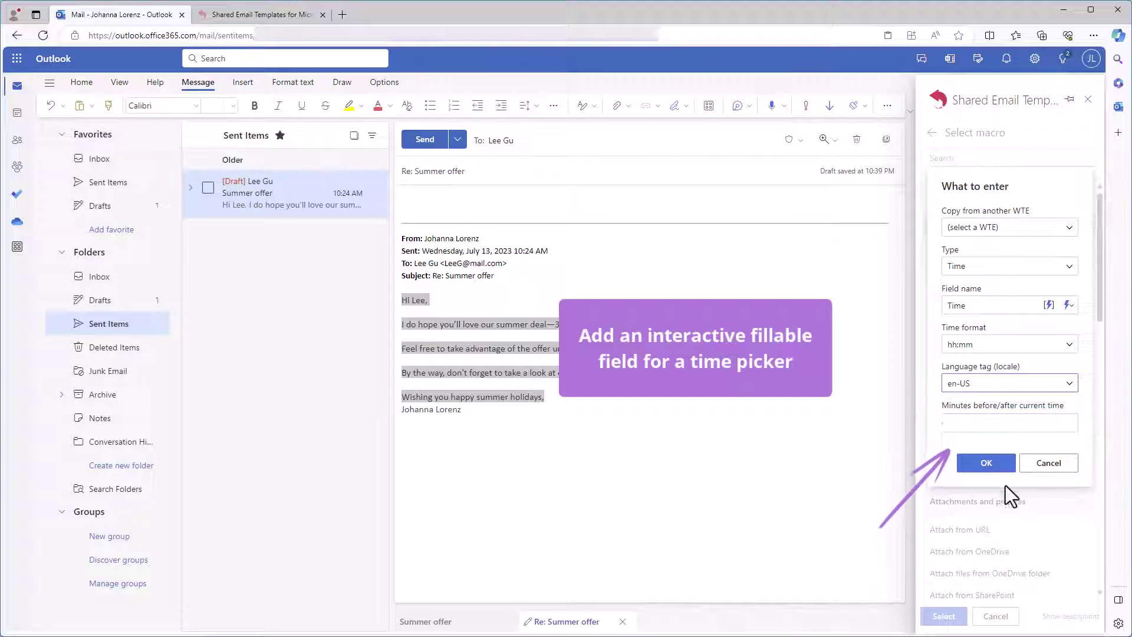
Step: Insert the Time field and select the date August 31, 2023
{"action": "left_click", "coordinate": [1007, 470]}
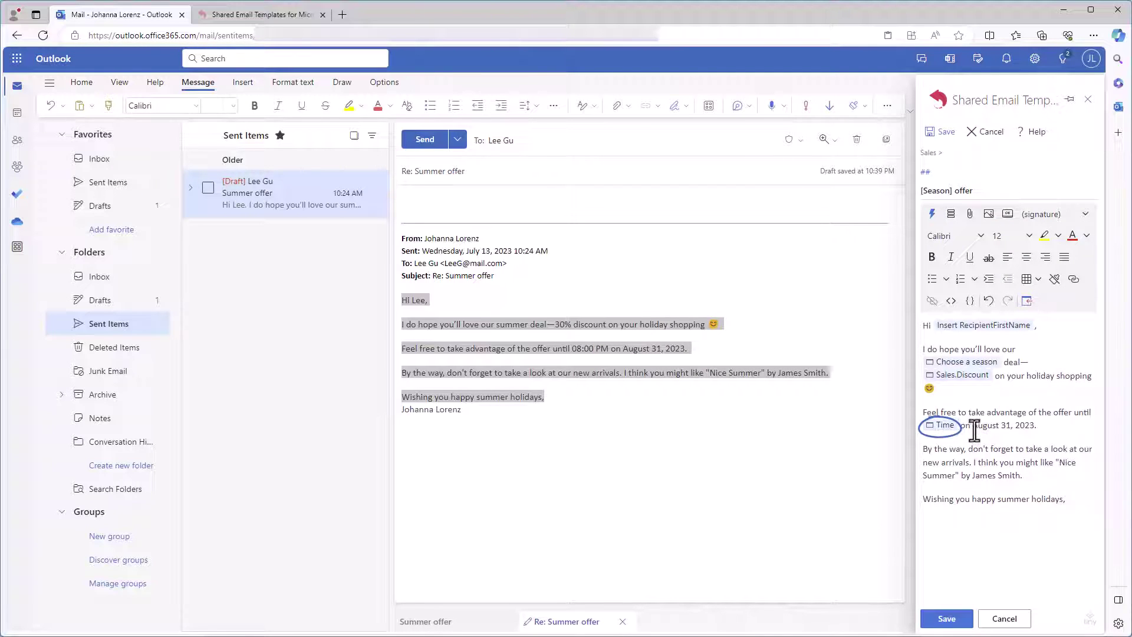
{"action": "left_click_drag", "start_coordinate": [974, 425], "coordinate": [1029, 429]}
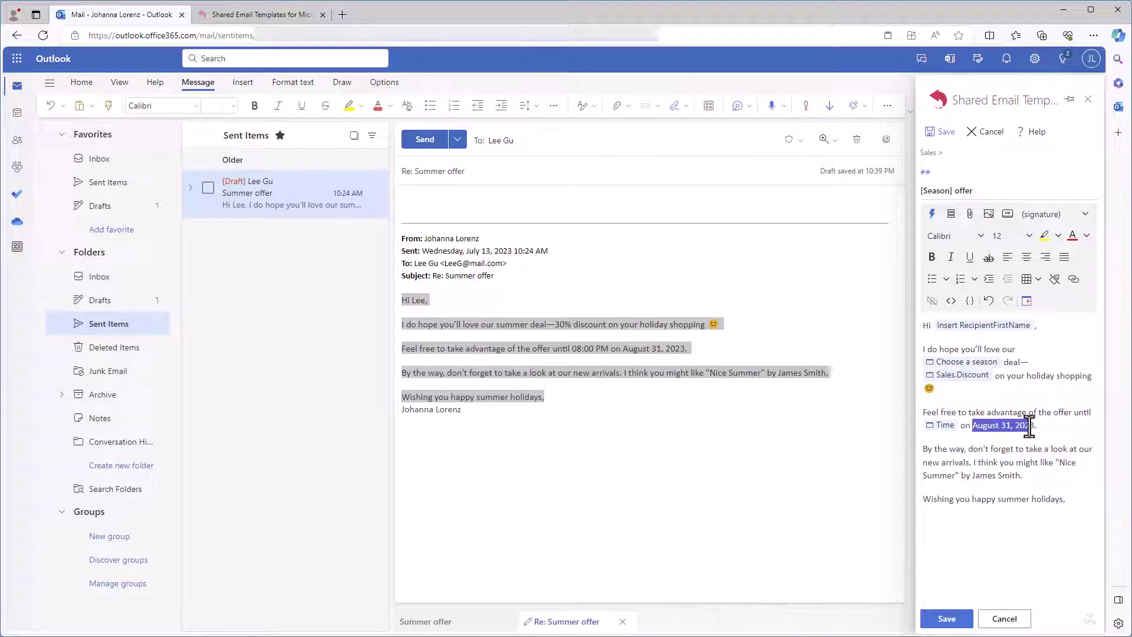
{"action": "left_click_drag", "start_coordinate": [1029, 429], "coordinate": [1034, 430]}
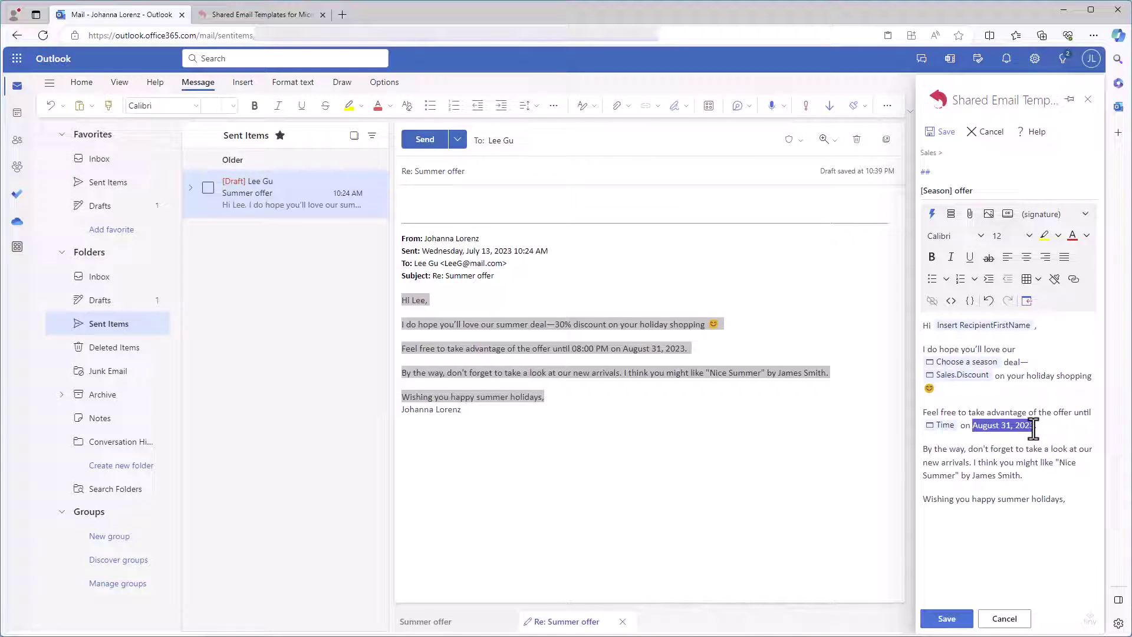
Step: Replace the date with a Date picker field formatted mmmm d, yyyy
{"action": "left_click", "coordinate": [932, 214]}
{"action": "left_click", "coordinate": [1031, 225]}
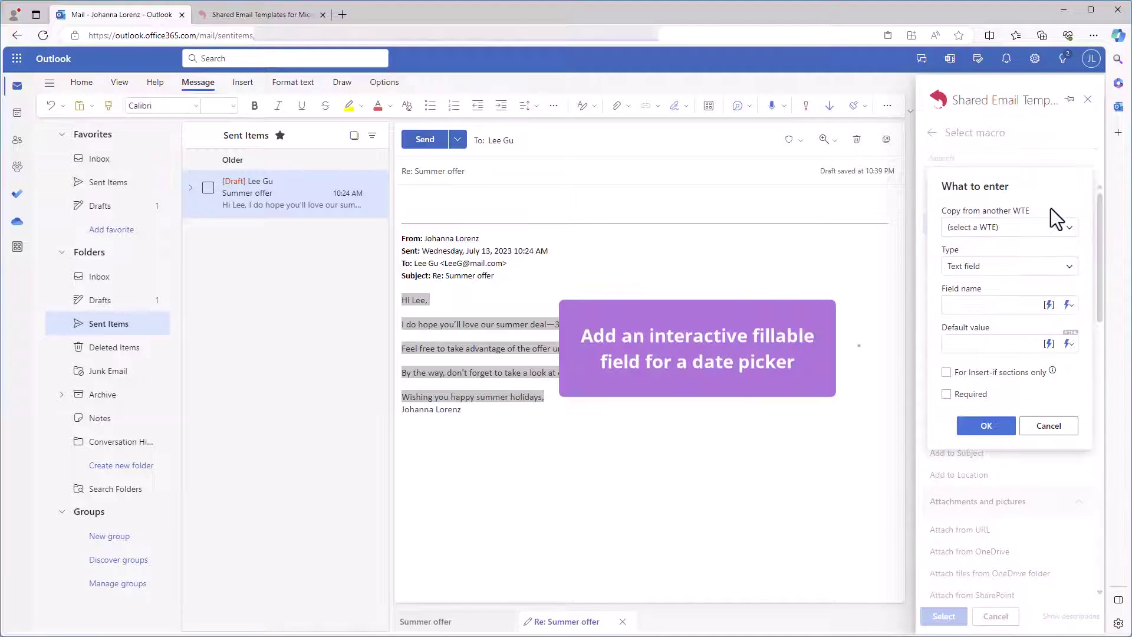
{"action": "left_click", "coordinate": [1069, 268]}
{"action": "left_click", "coordinate": [1057, 324]}
{"action": "left_click", "coordinate": [1005, 306]}
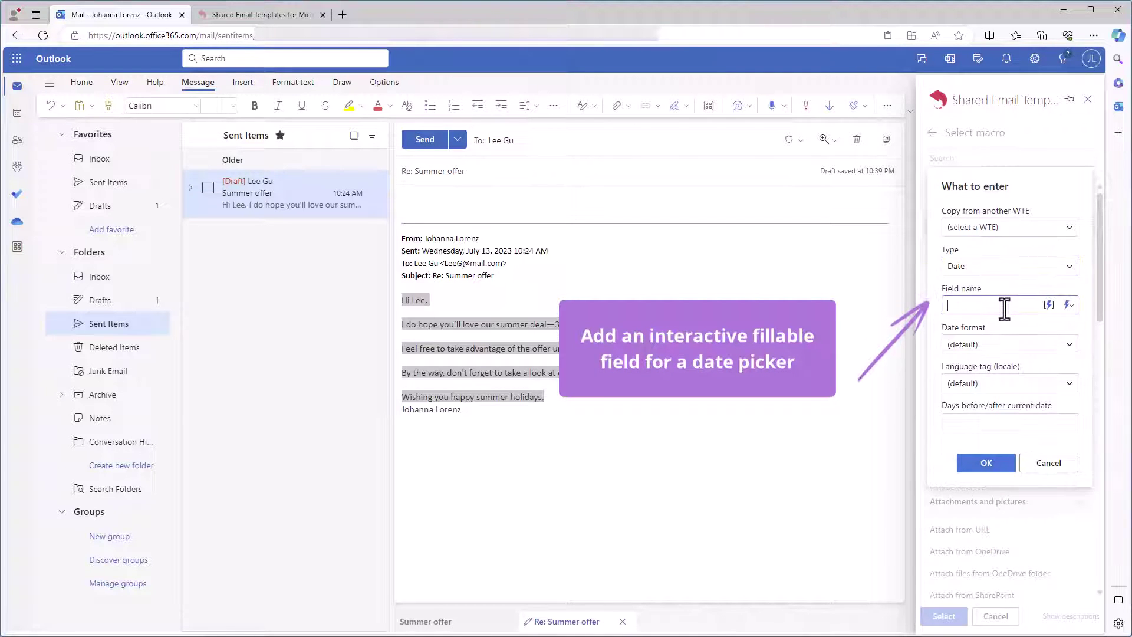
{"action": "left_click", "coordinate": [1071, 348]}
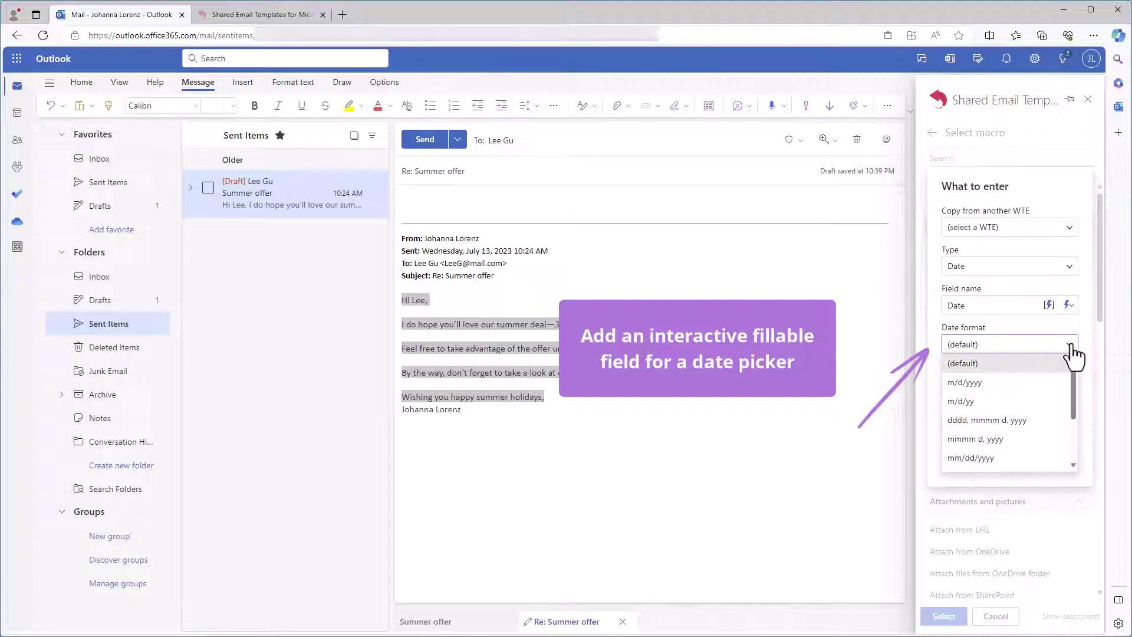
{"action": "left_click", "coordinate": [1043, 440]}
{"action": "left_click", "coordinate": [1066, 390]}
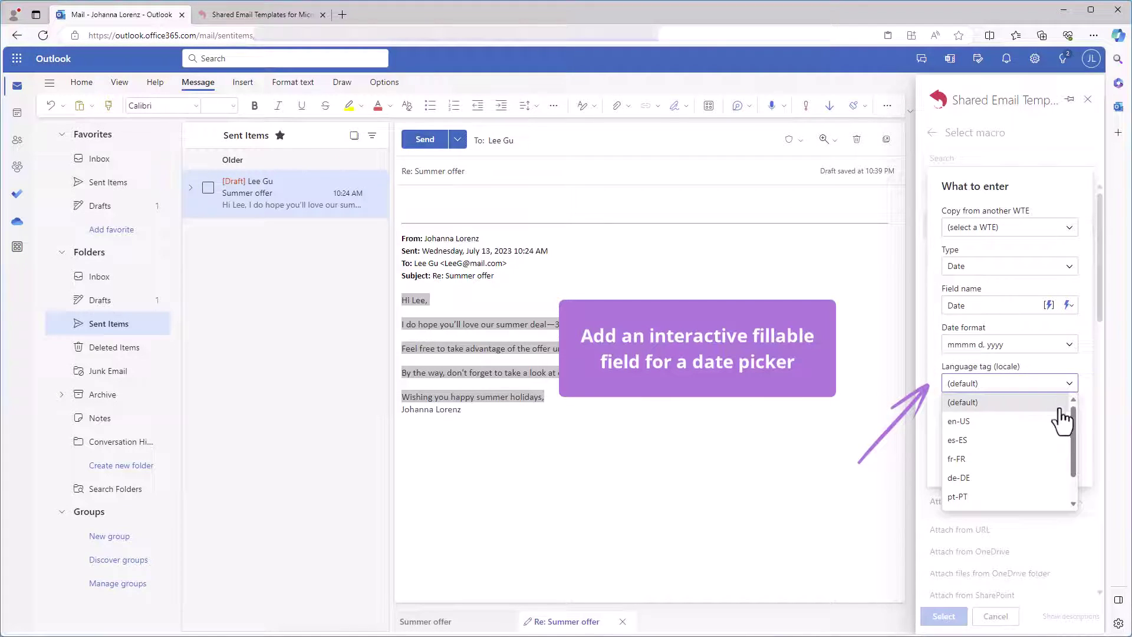
{"action": "left_click", "coordinate": [1059, 503]}
{"action": "left_click", "coordinate": [982, 466]}
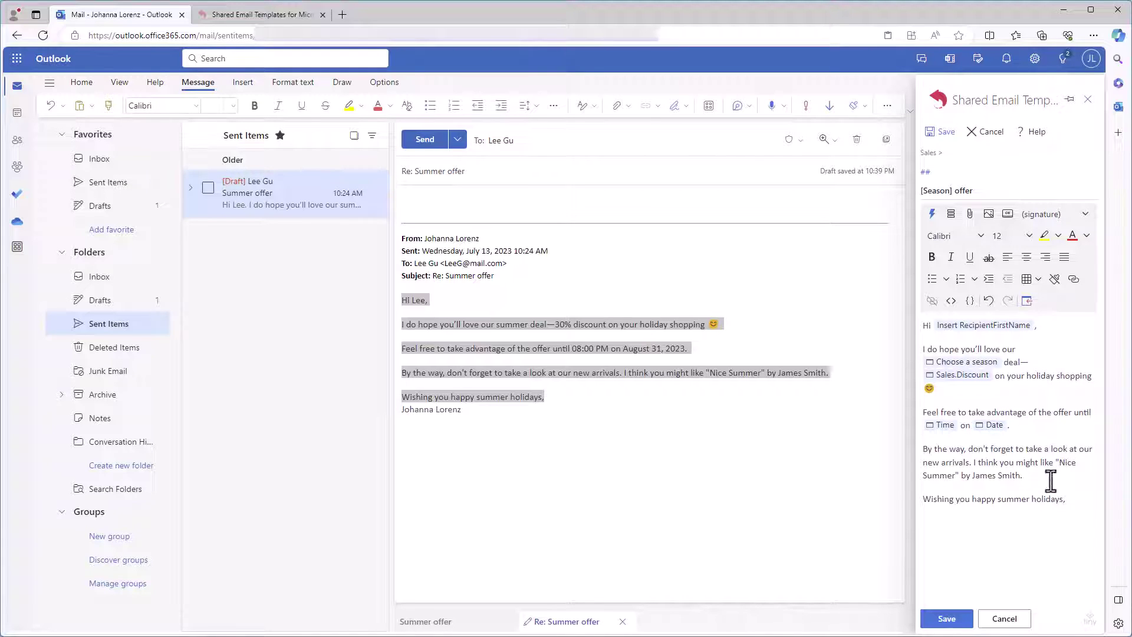
Step: Replace the quoted book title and author with an 'Enter a book title' text field
{"action": "left_click_drag", "start_coordinate": [1056, 463], "coordinate": [1020, 475]}
{"action": "left_click", "coordinate": [932, 214]}
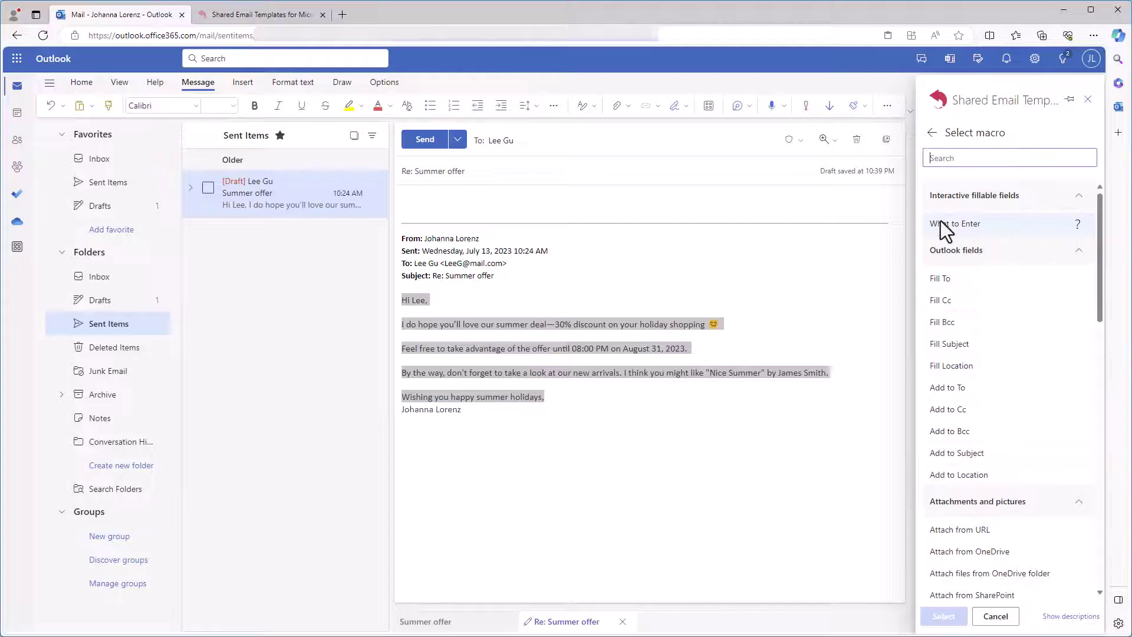
{"action": "left_click", "coordinate": [1037, 224]}
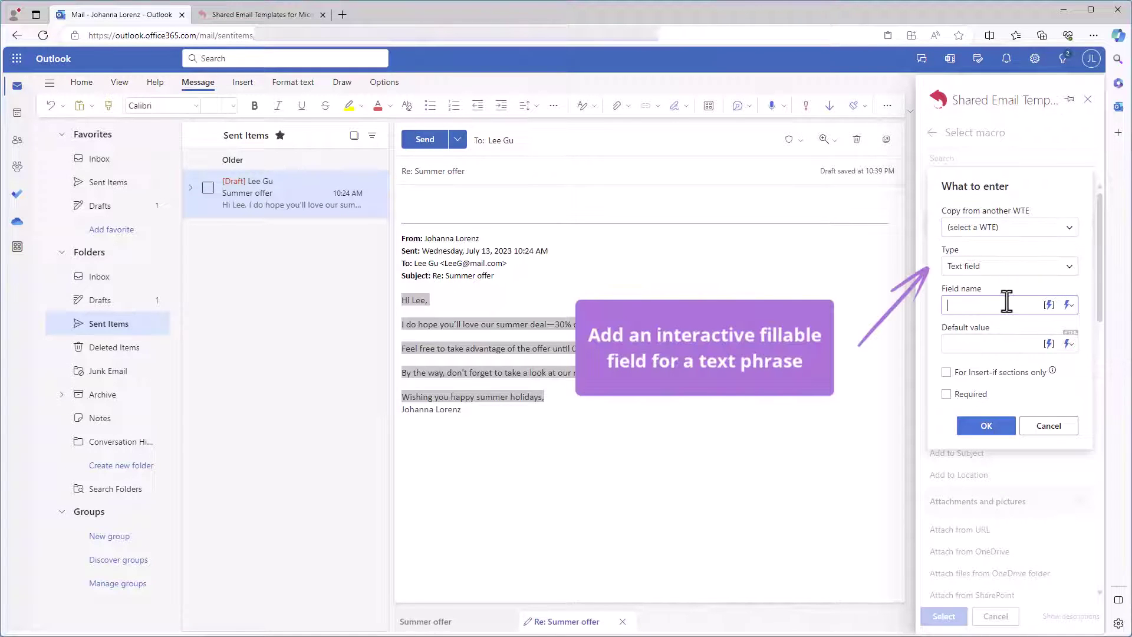
{"action": "type", "text": "Enter a "}
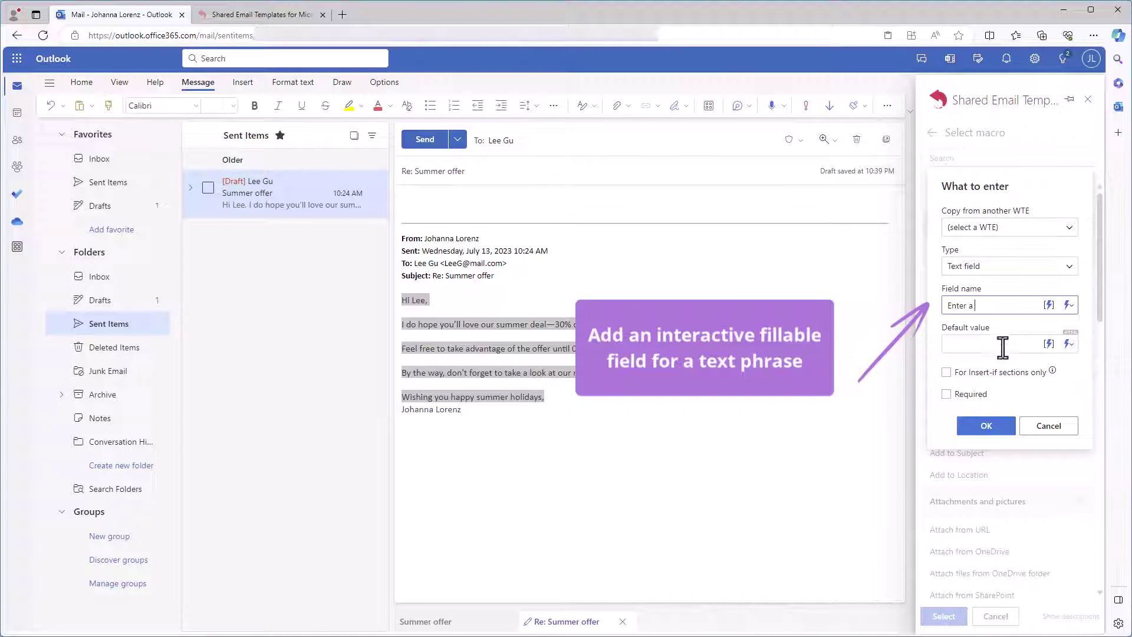
{"action": "type", "text": "book title"}
{"action": "left_click", "coordinate": [1008, 426]}
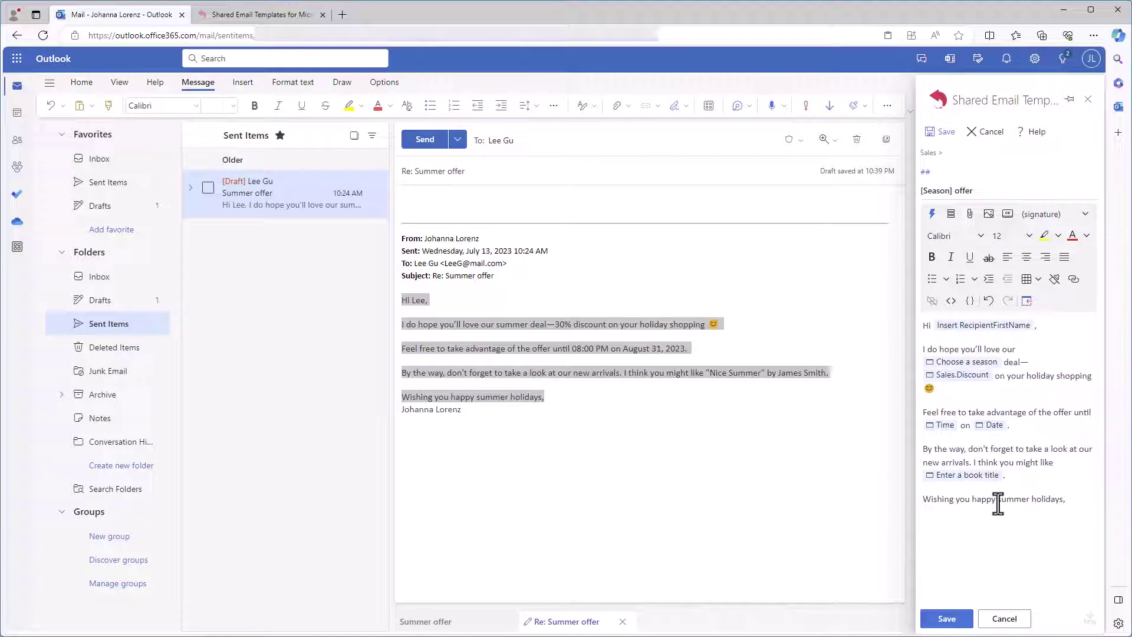
Step: Make the closing's 'summer' a copy of the Choose a season field and save the template
{"action": "left_click_drag", "start_coordinate": [998, 500], "coordinate": [1024, 499]}
{"action": "left_click", "coordinate": [931, 214]}
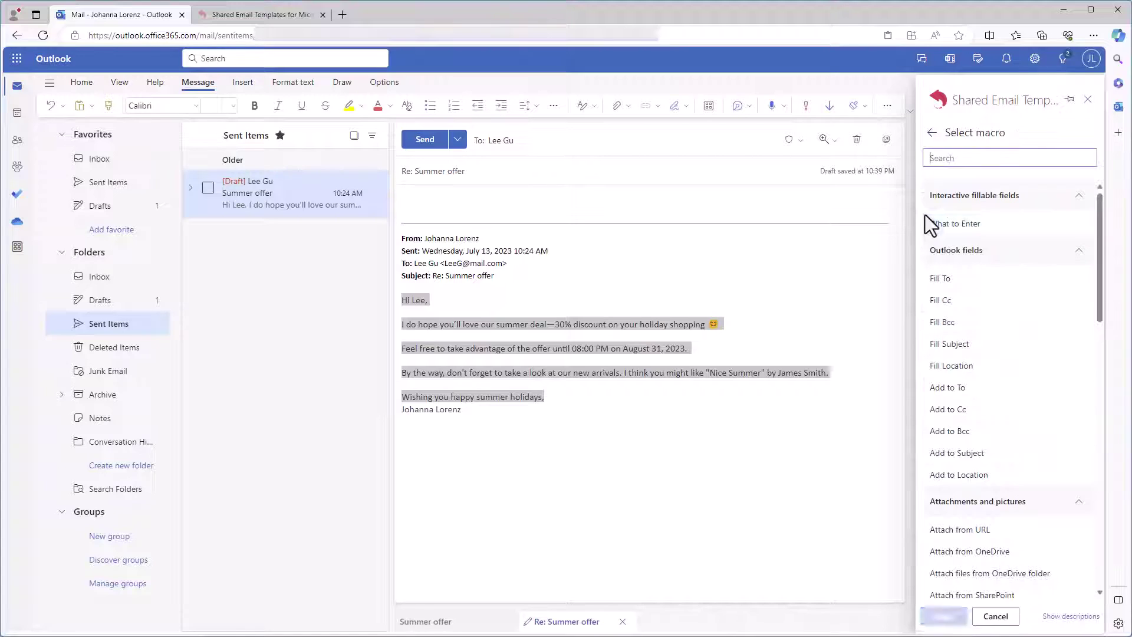
{"action": "left_click", "coordinate": [1035, 223]}
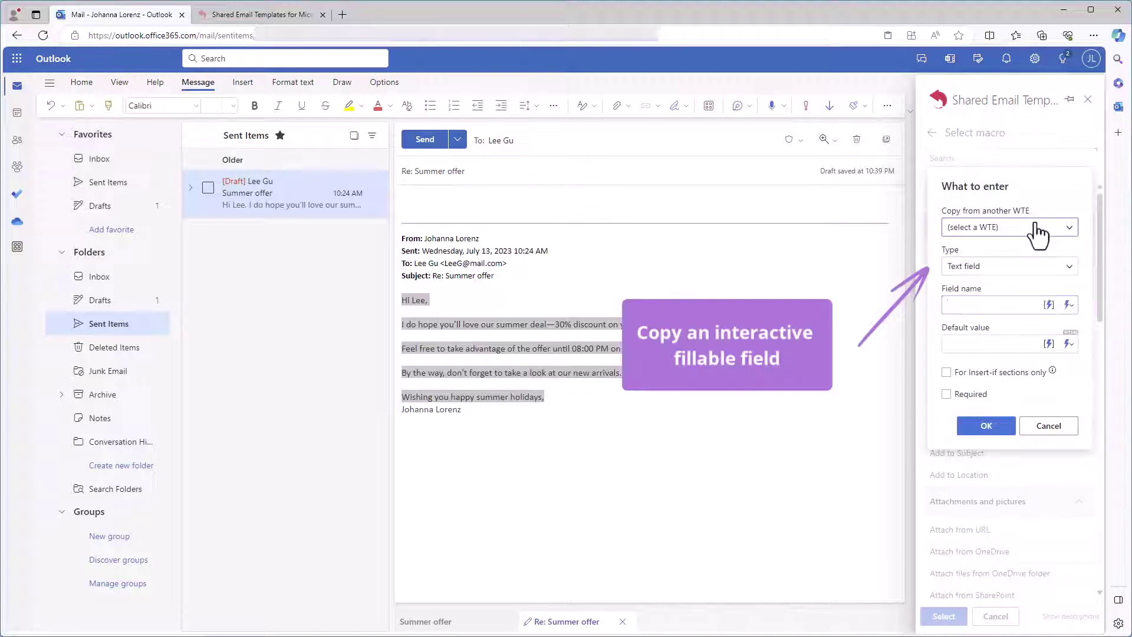
{"action": "left_click", "coordinate": [1071, 227]}
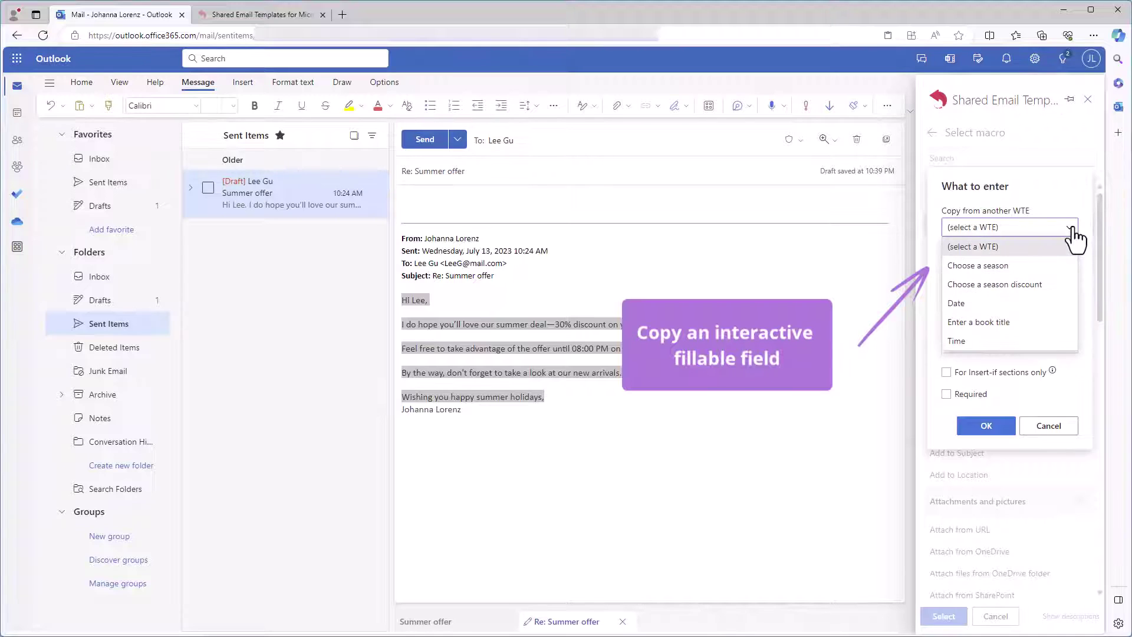
{"action": "left_click", "coordinate": [1065, 266]}
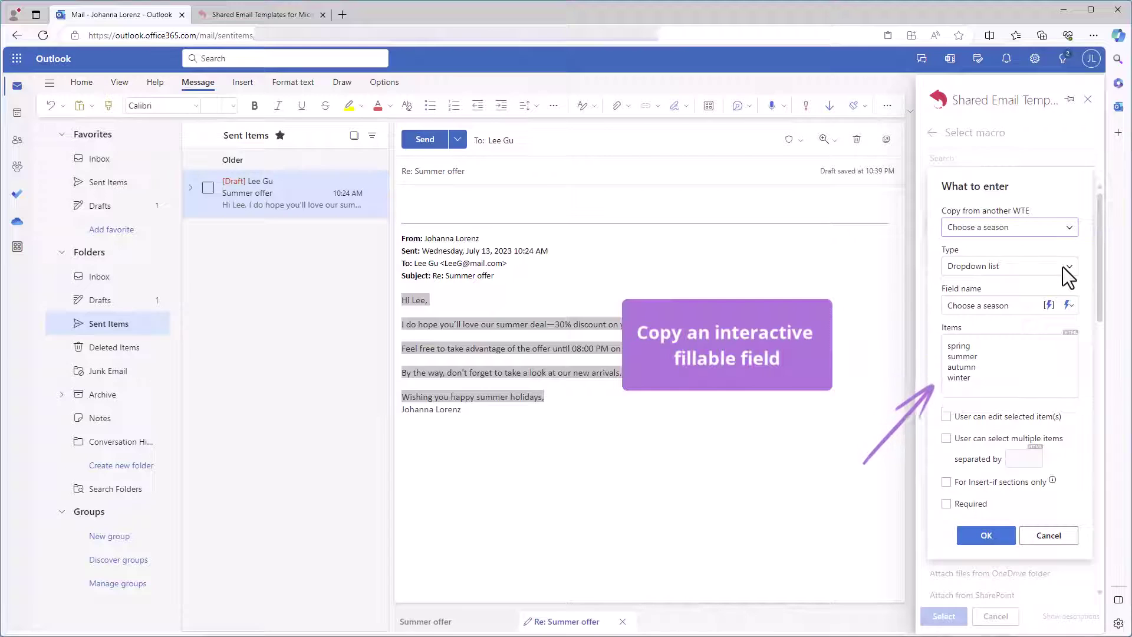
{"action": "left_click", "coordinate": [989, 537]}
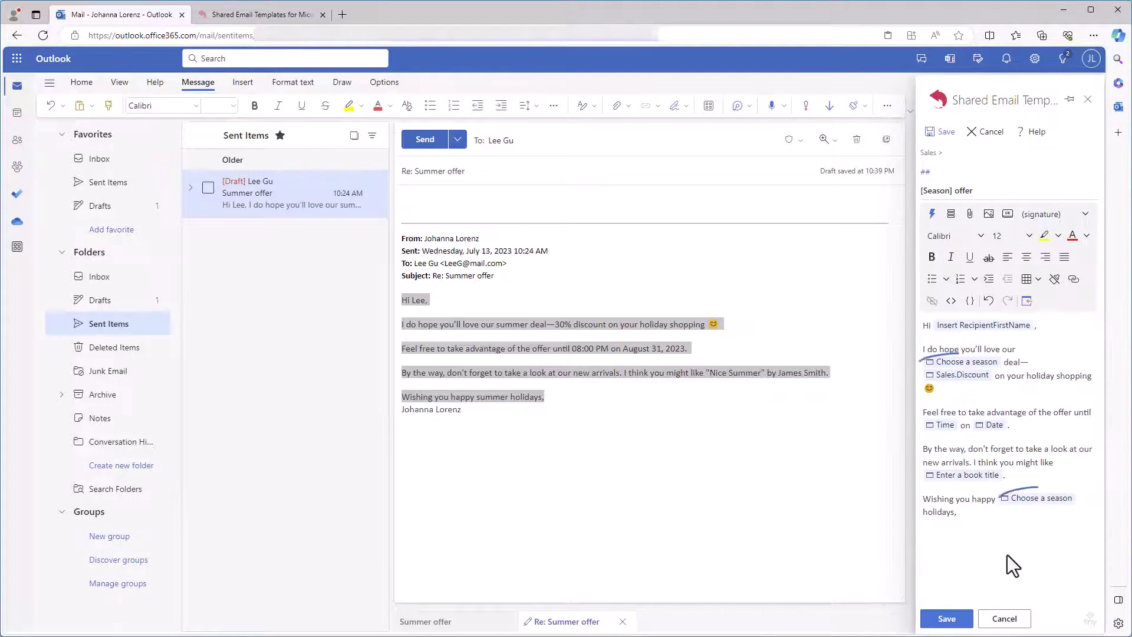
{"action": "left_click", "coordinate": [948, 619]}
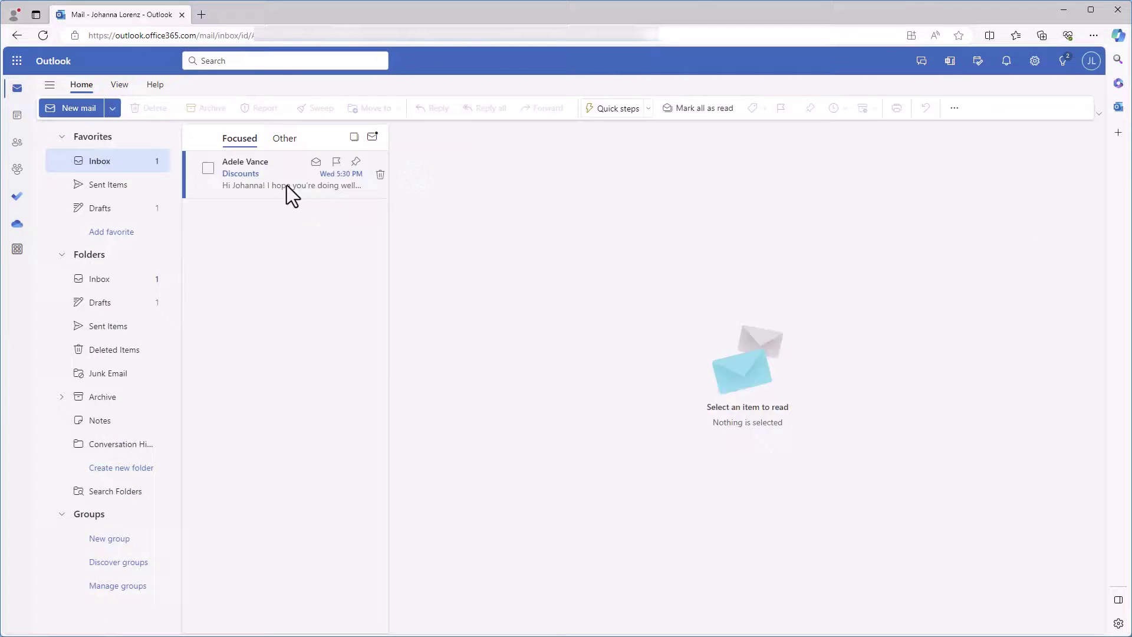
Step: Reply to the Discounts email and insert the [Season] offer template
{"action": "left_click", "coordinate": [287, 185]}
{"action": "left_click", "coordinate": [457, 361]}
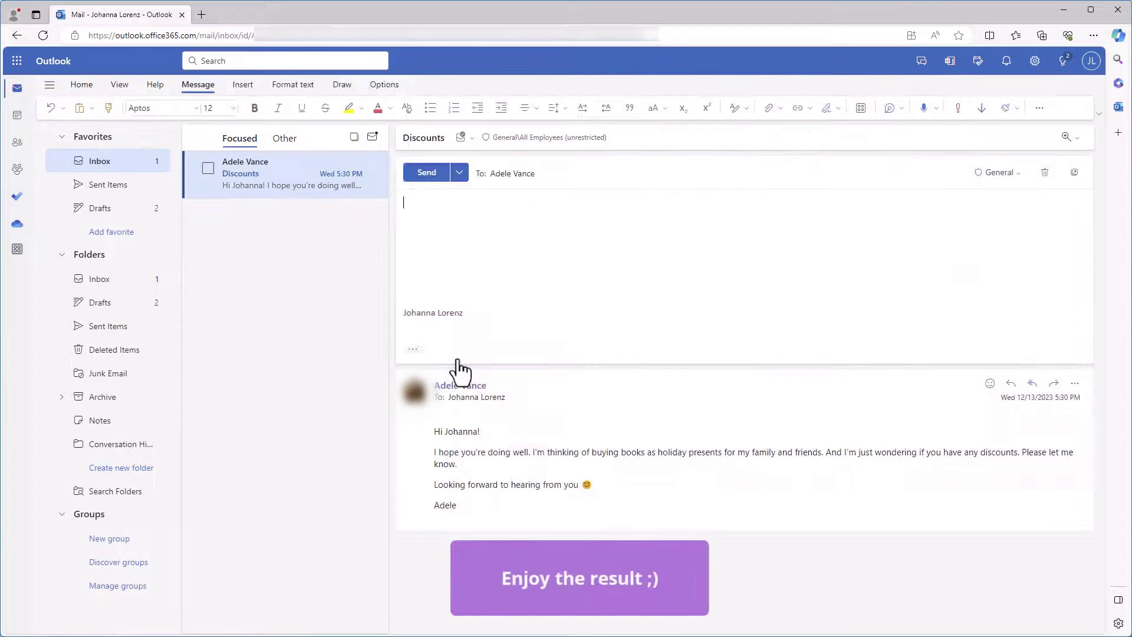
{"action": "left_click", "coordinate": [861, 110]}
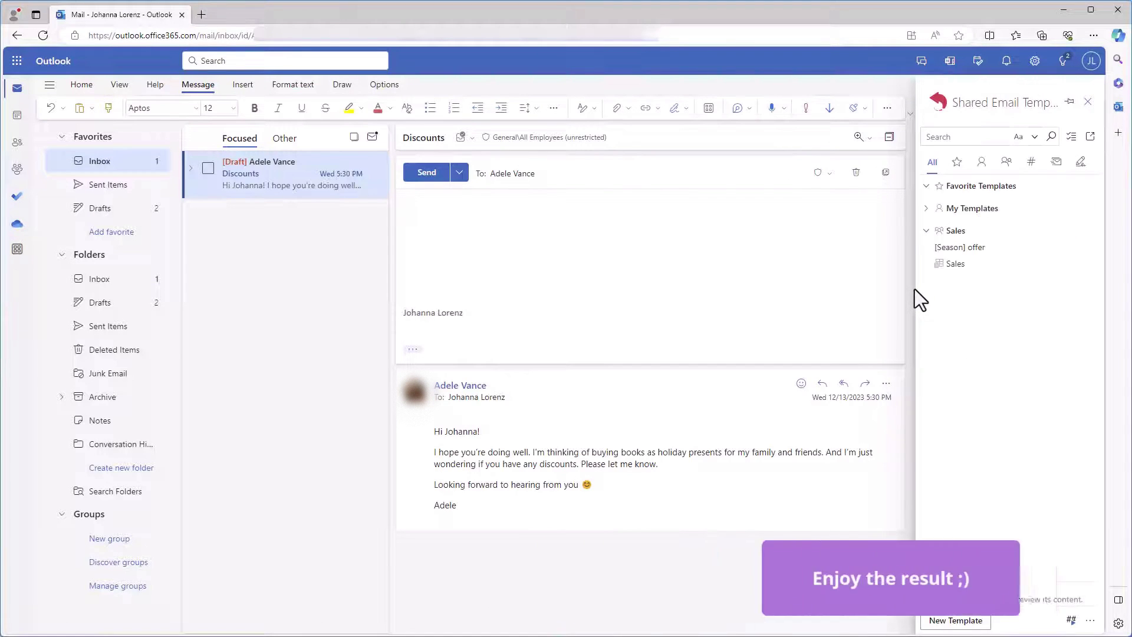
Step: Fill in winter as the season, 08:00 PM as the time and January 31, 2024 as the date
{"action": "left_click", "coordinate": [1070, 282]}
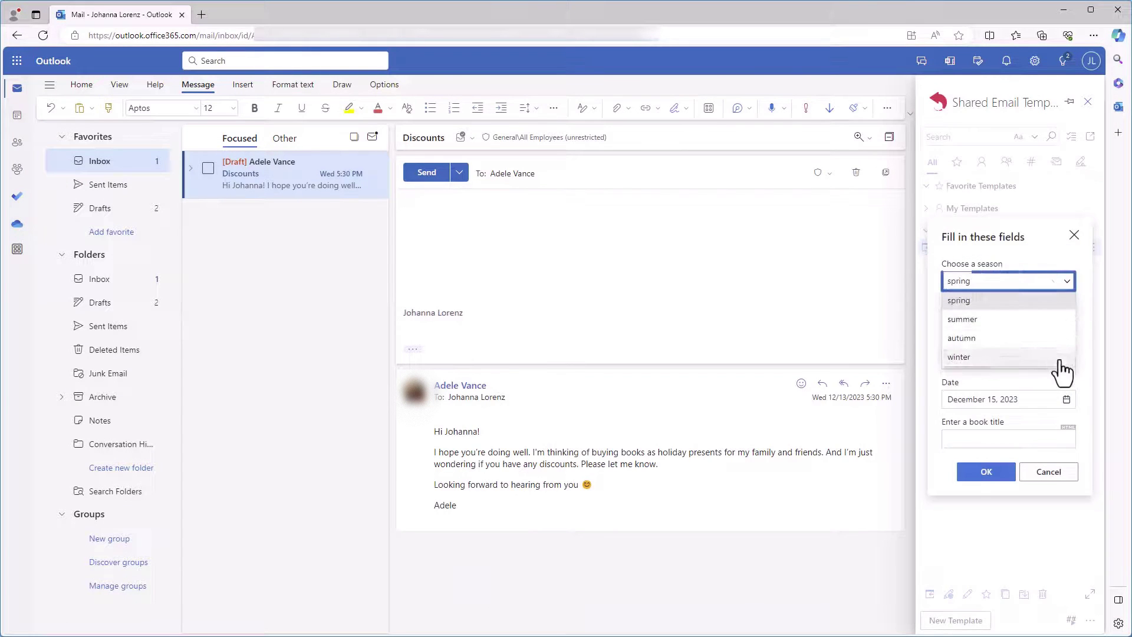
{"action": "left_click", "coordinate": [1064, 358]}
{"action": "left_click", "coordinate": [1070, 322]}
{"action": "left_click", "coordinate": [1067, 359]}
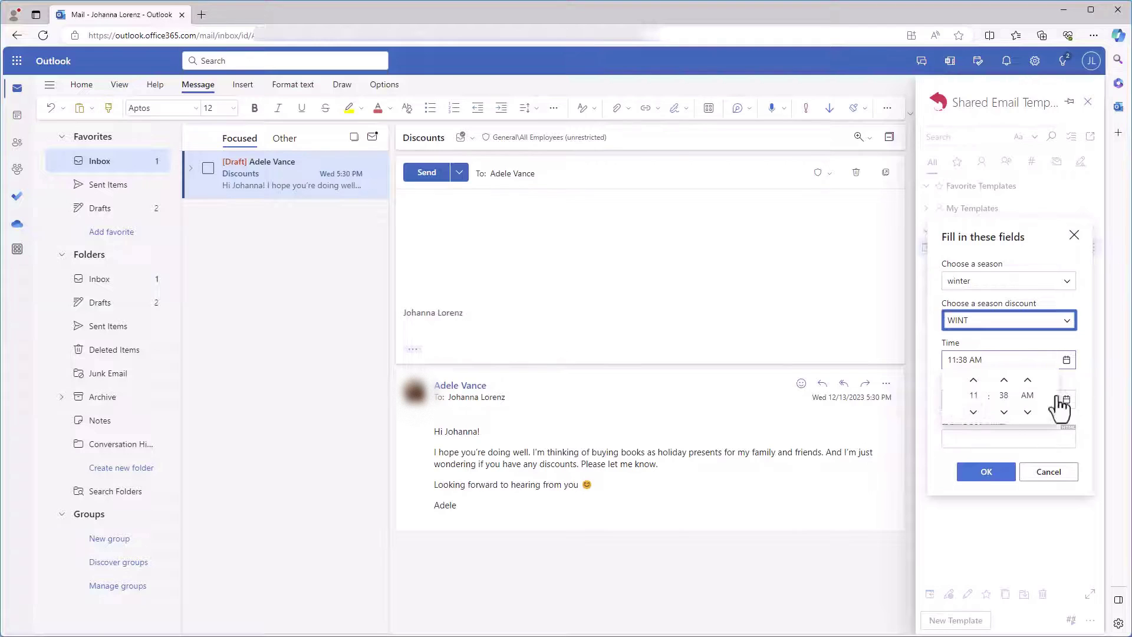
{"action": "left_click", "coordinate": [973, 412]}
{"action": "left_click", "coordinate": [974, 411]}
{"action": "left_click", "coordinate": [974, 412]}
{"action": "left_click", "coordinate": [1005, 412]}
{"action": "left_click", "coordinate": [1004, 412]}
{"action": "left_click", "coordinate": [1028, 412]}
{"action": "left_click", "coordinate": [1066, 399]}
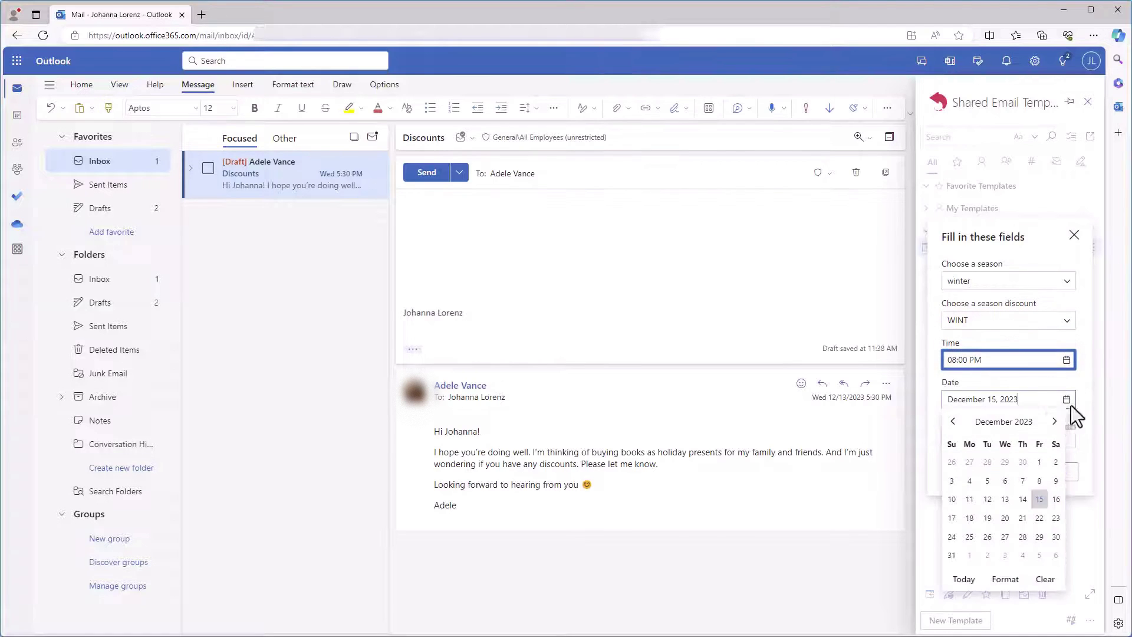
{"action": "left_click", "coordinate": [1054, 421]}
{"action": "left_click", "coordinate": [1005, 537]}
Step: Enter '"Frosty Tales" by Ace Briggs' as the book title and insert the filled offer
{"action": "left_click", "coordinate": [1055, 441]}
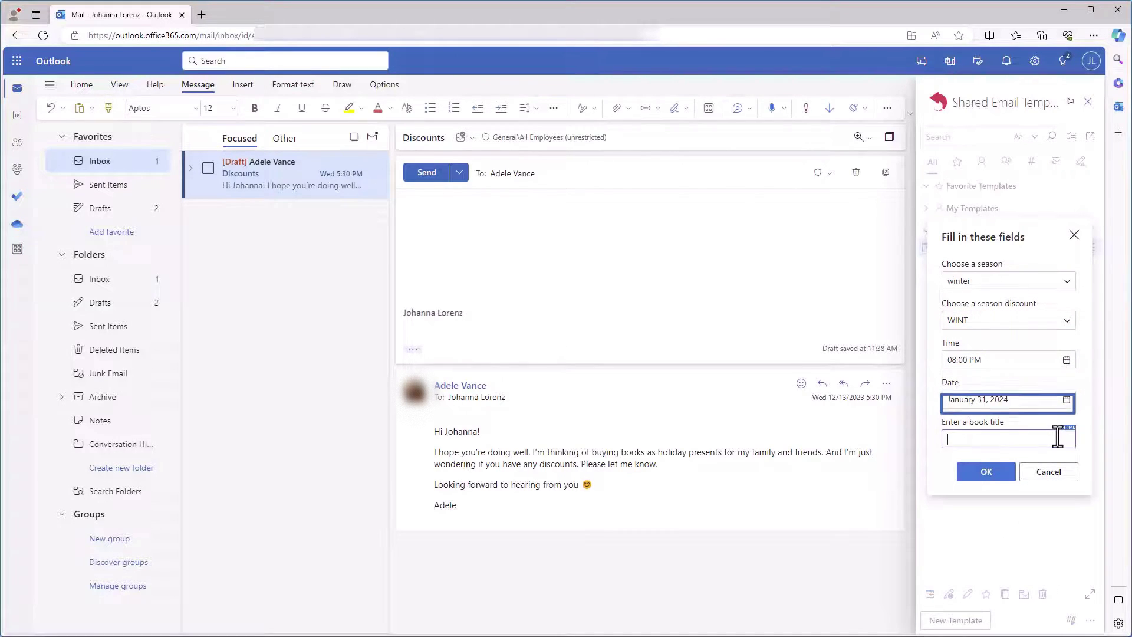
{"action": "type", "text": "\"Frosty Tales\" by Ace Briggs"}
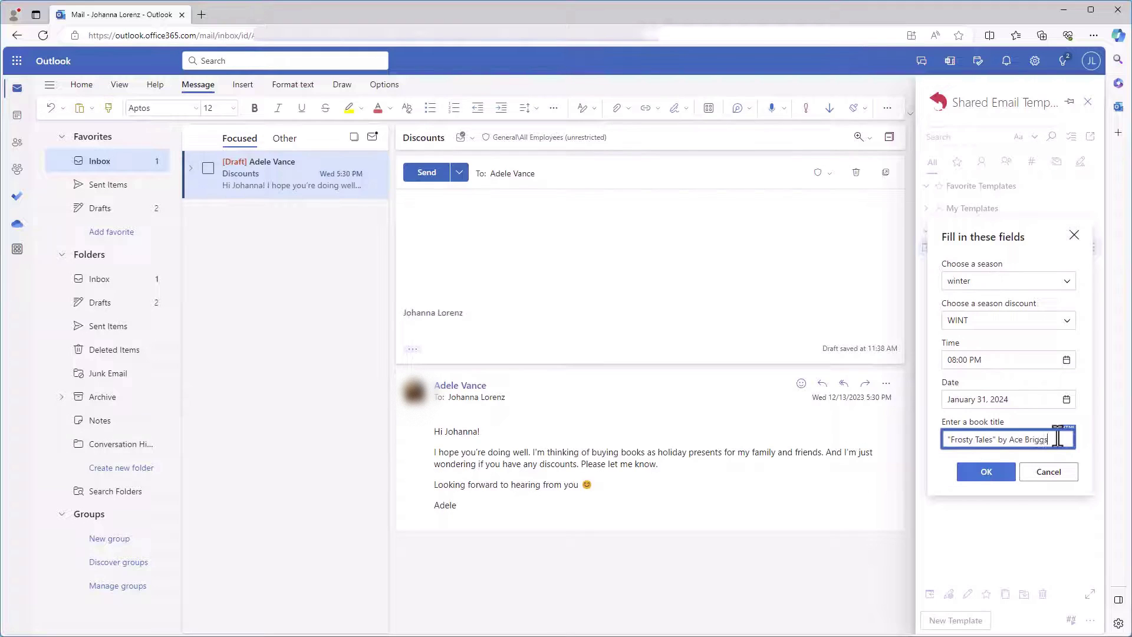
{"action": "left_click", "coordinate": [1005, 474]}
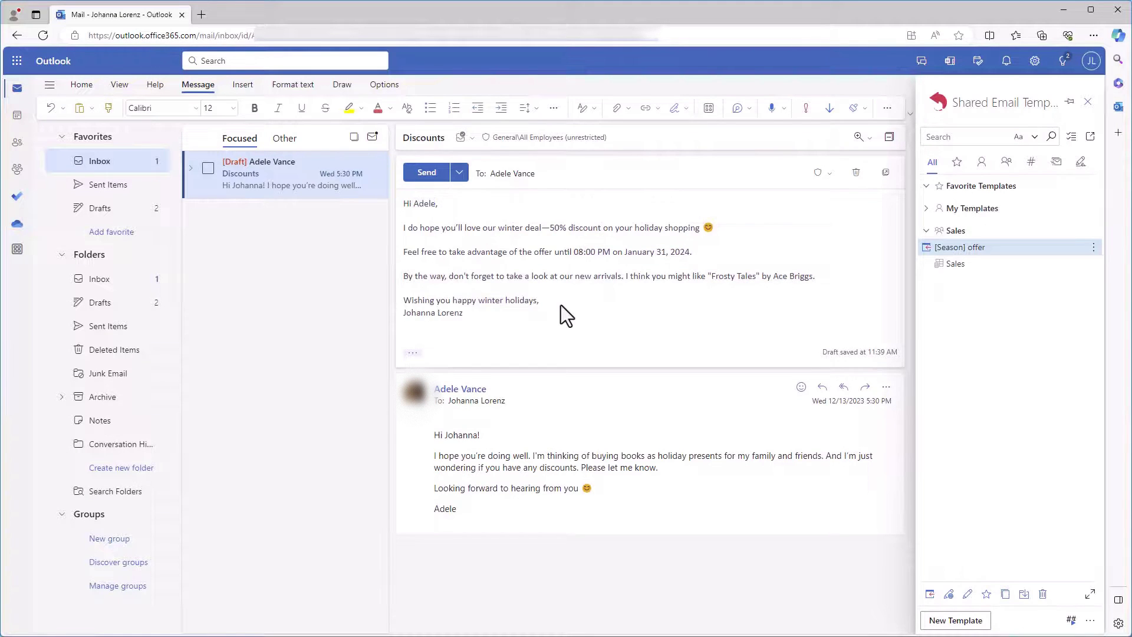
Step: Send the filled winter offer reply in the Discounts thread with Ctrl+Enter
{"action": "key", "text": "ctrl+Return"}
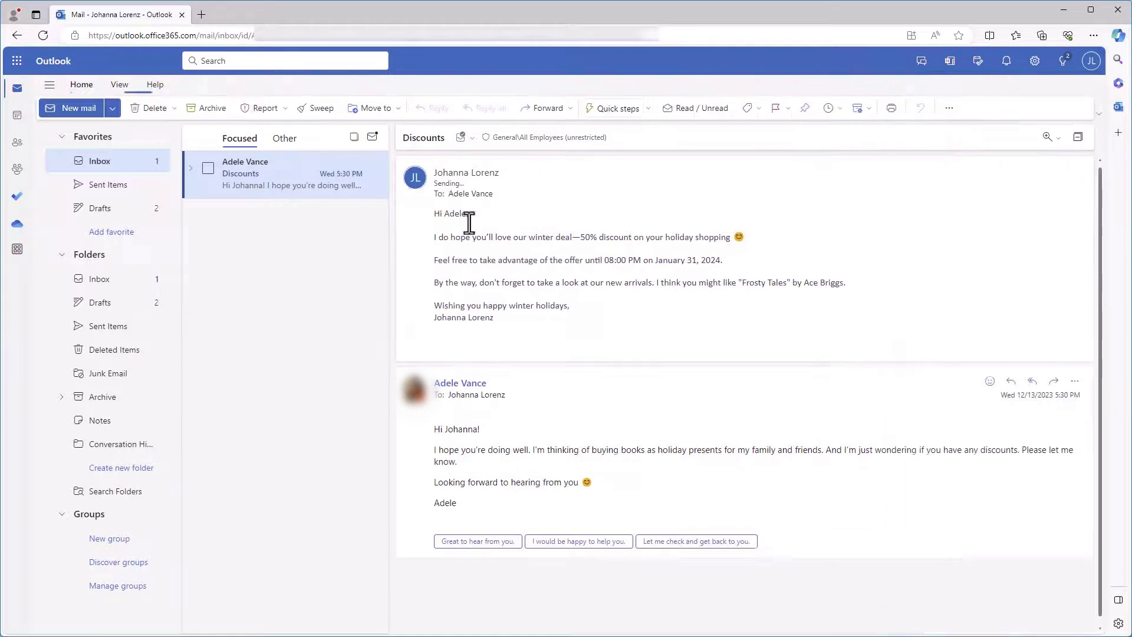